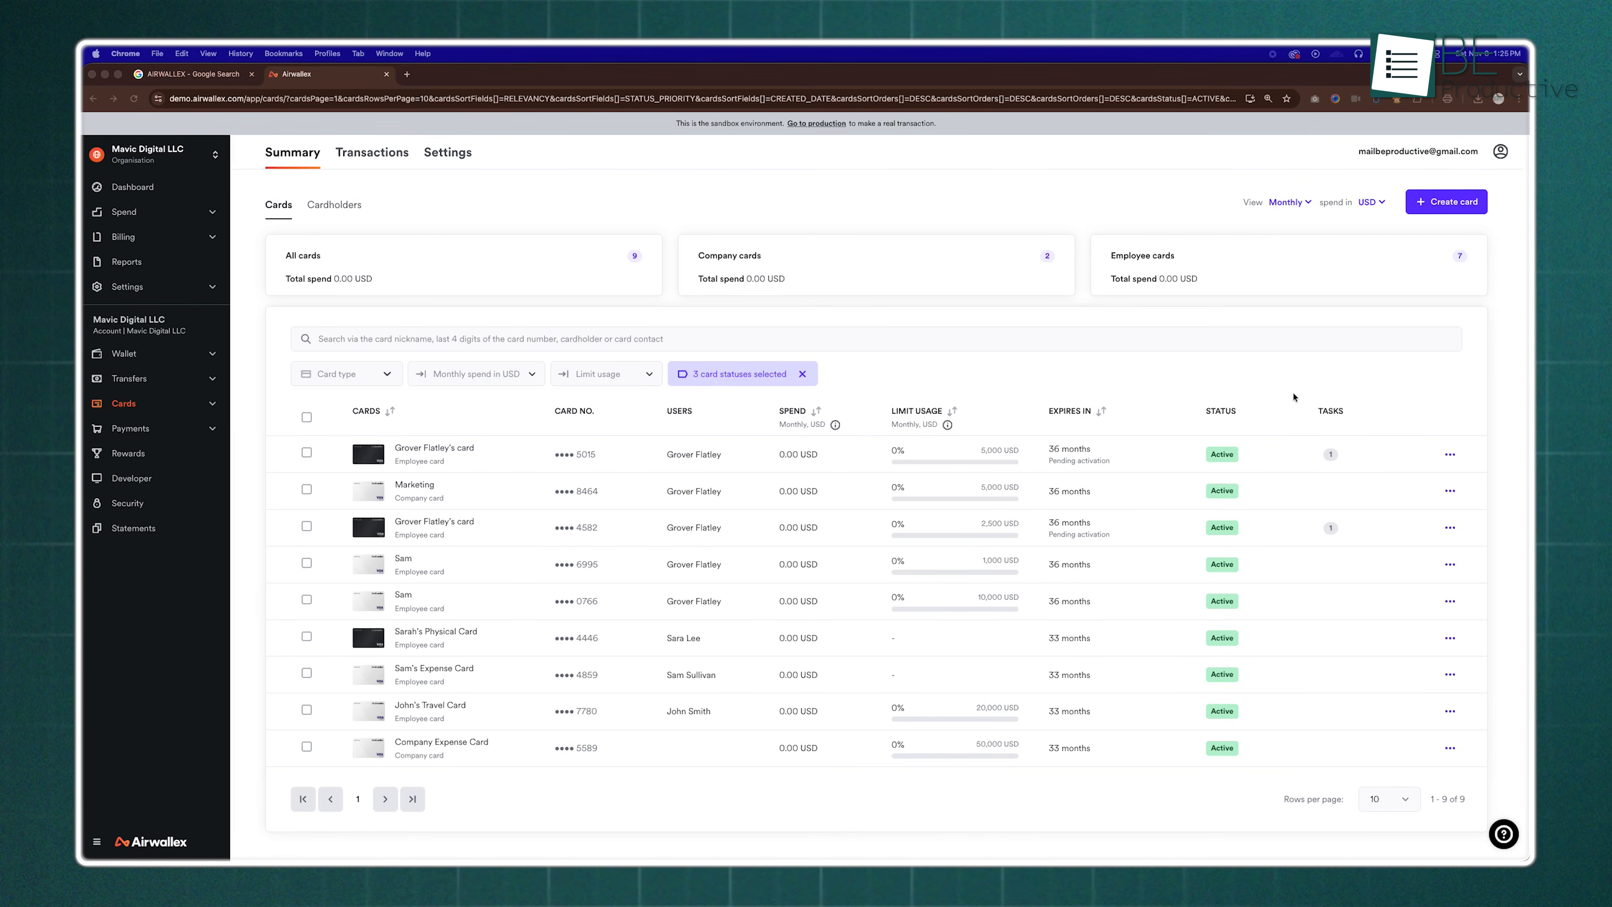
Start a new virtual company card and assign the verified user as its card contact
left_click(1442, 202)
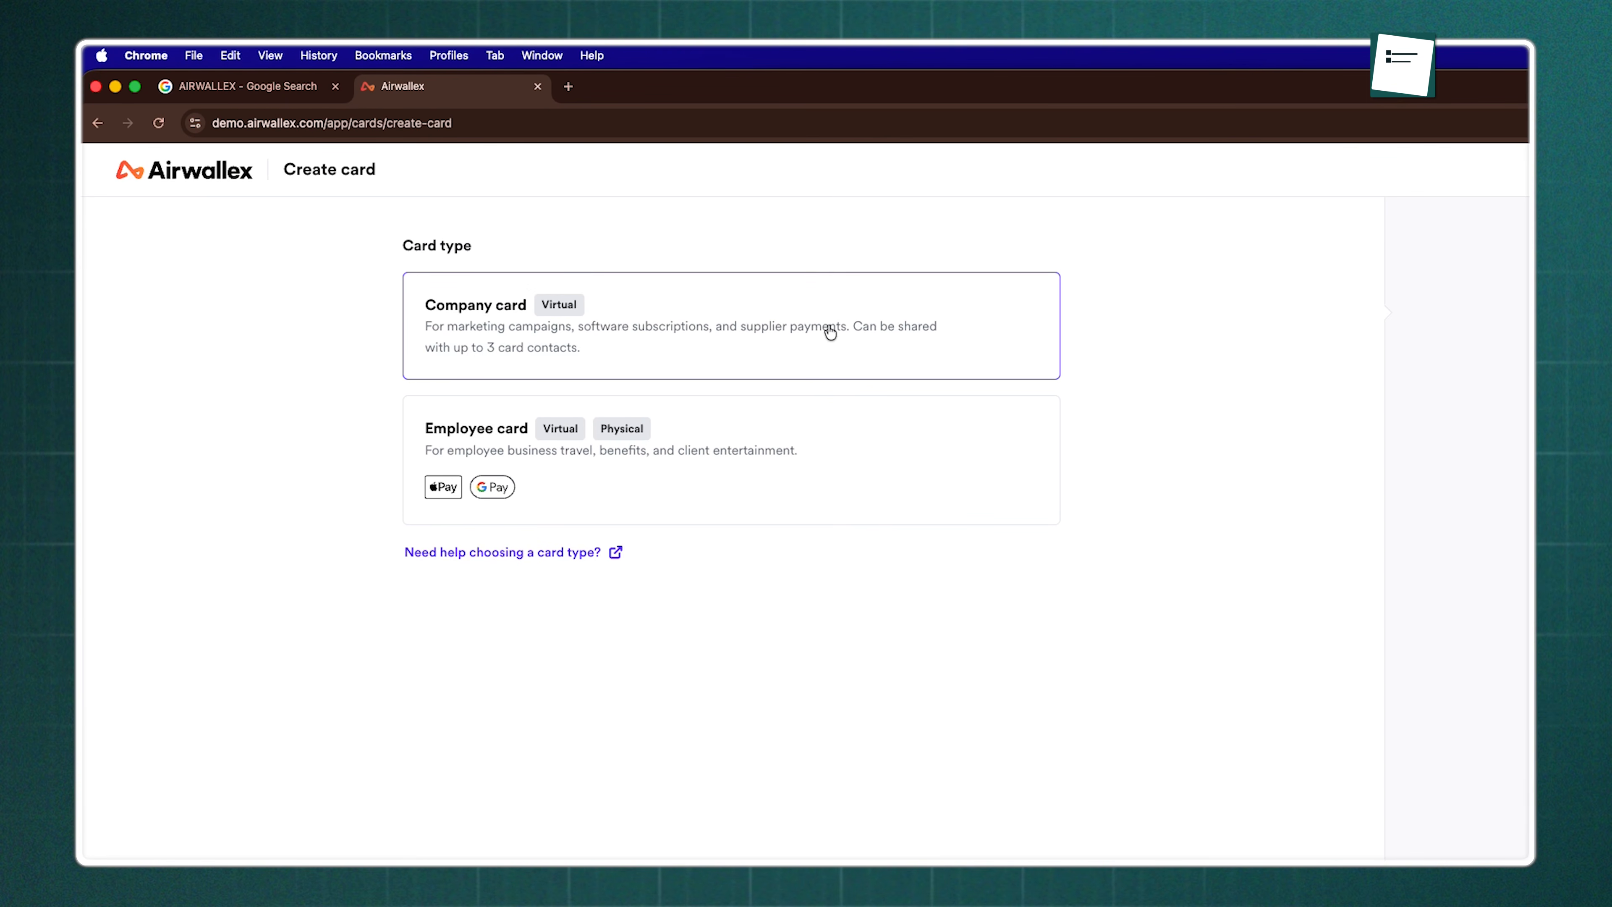
left_click(826, 332)
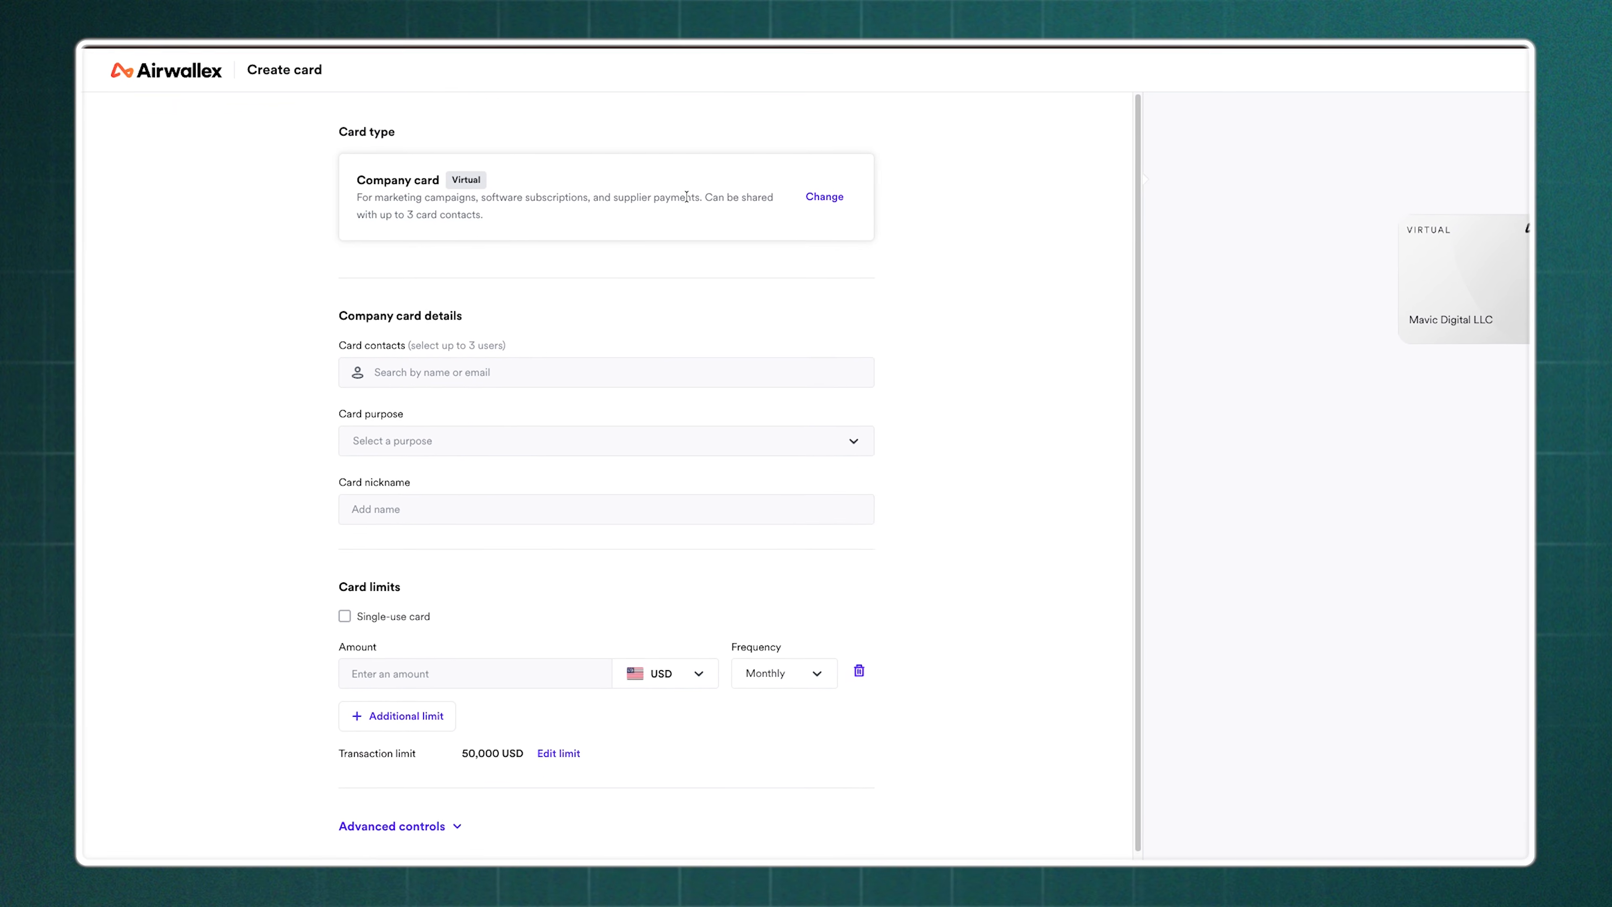
left_click(646, 360)
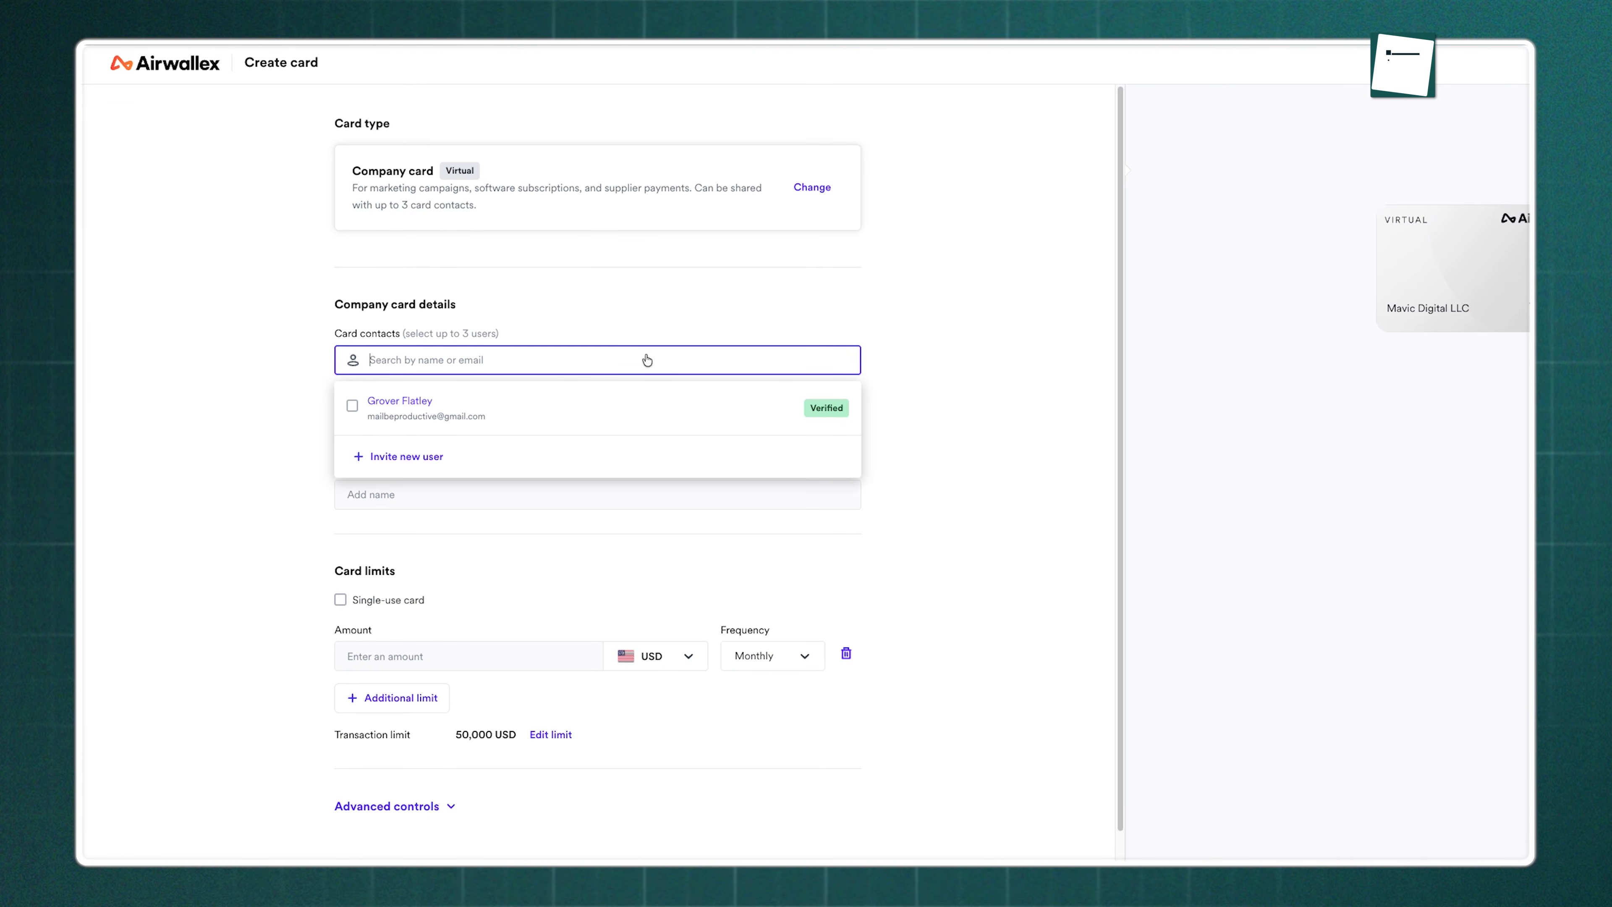
left_click(609, 409)
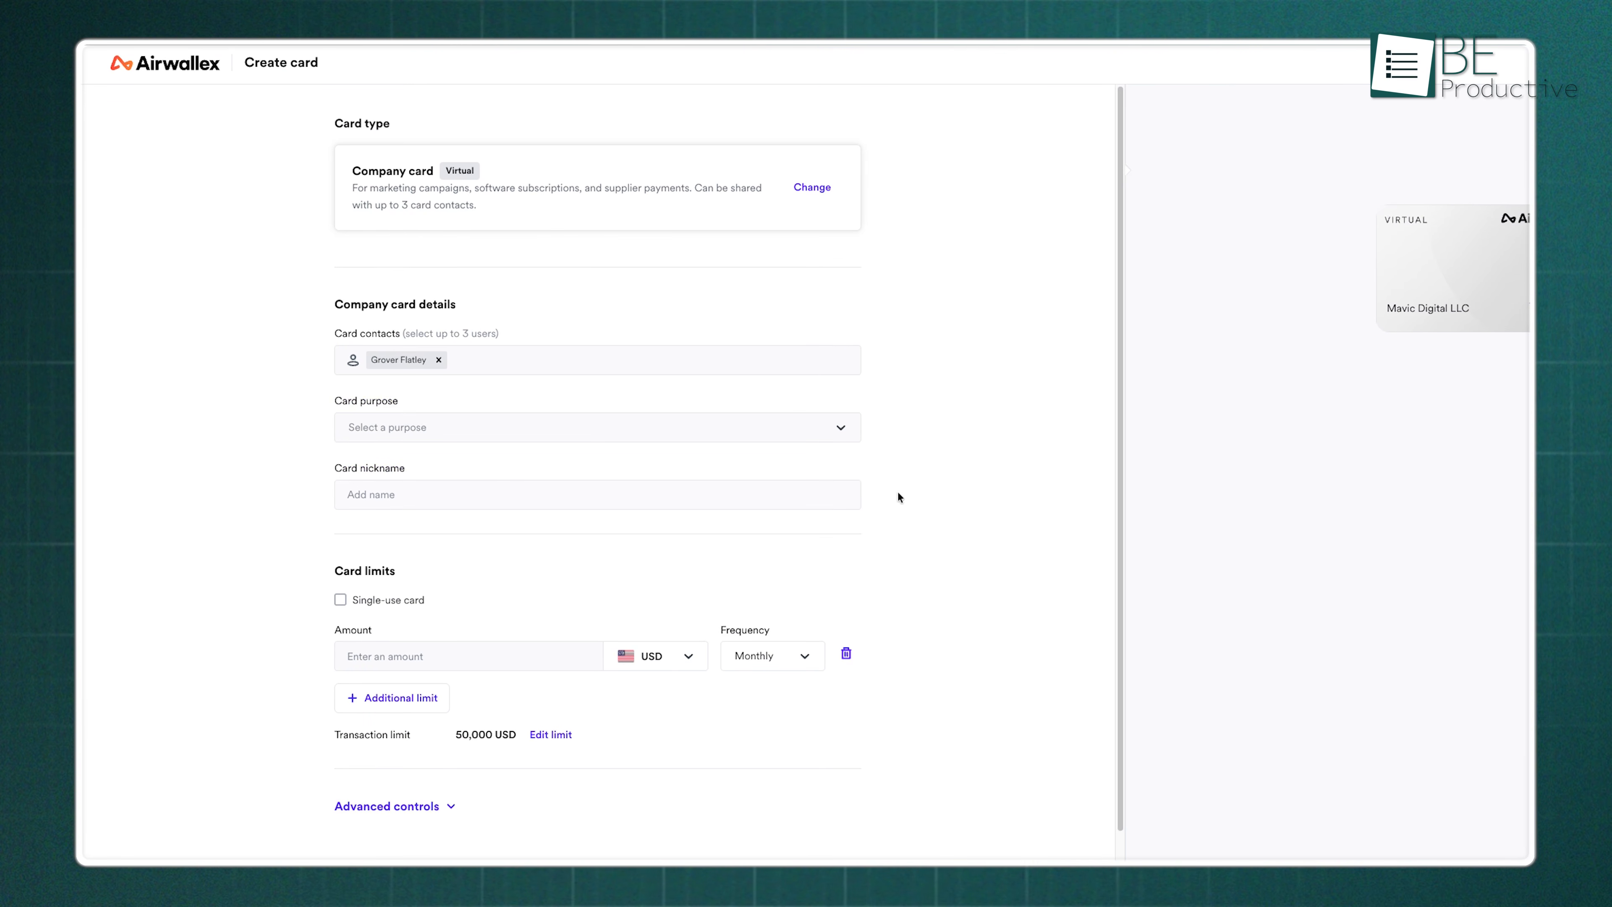
Set the card's spending limit amount to 2,500 USD and create the company card
left_click(468, 664)
type("2500")
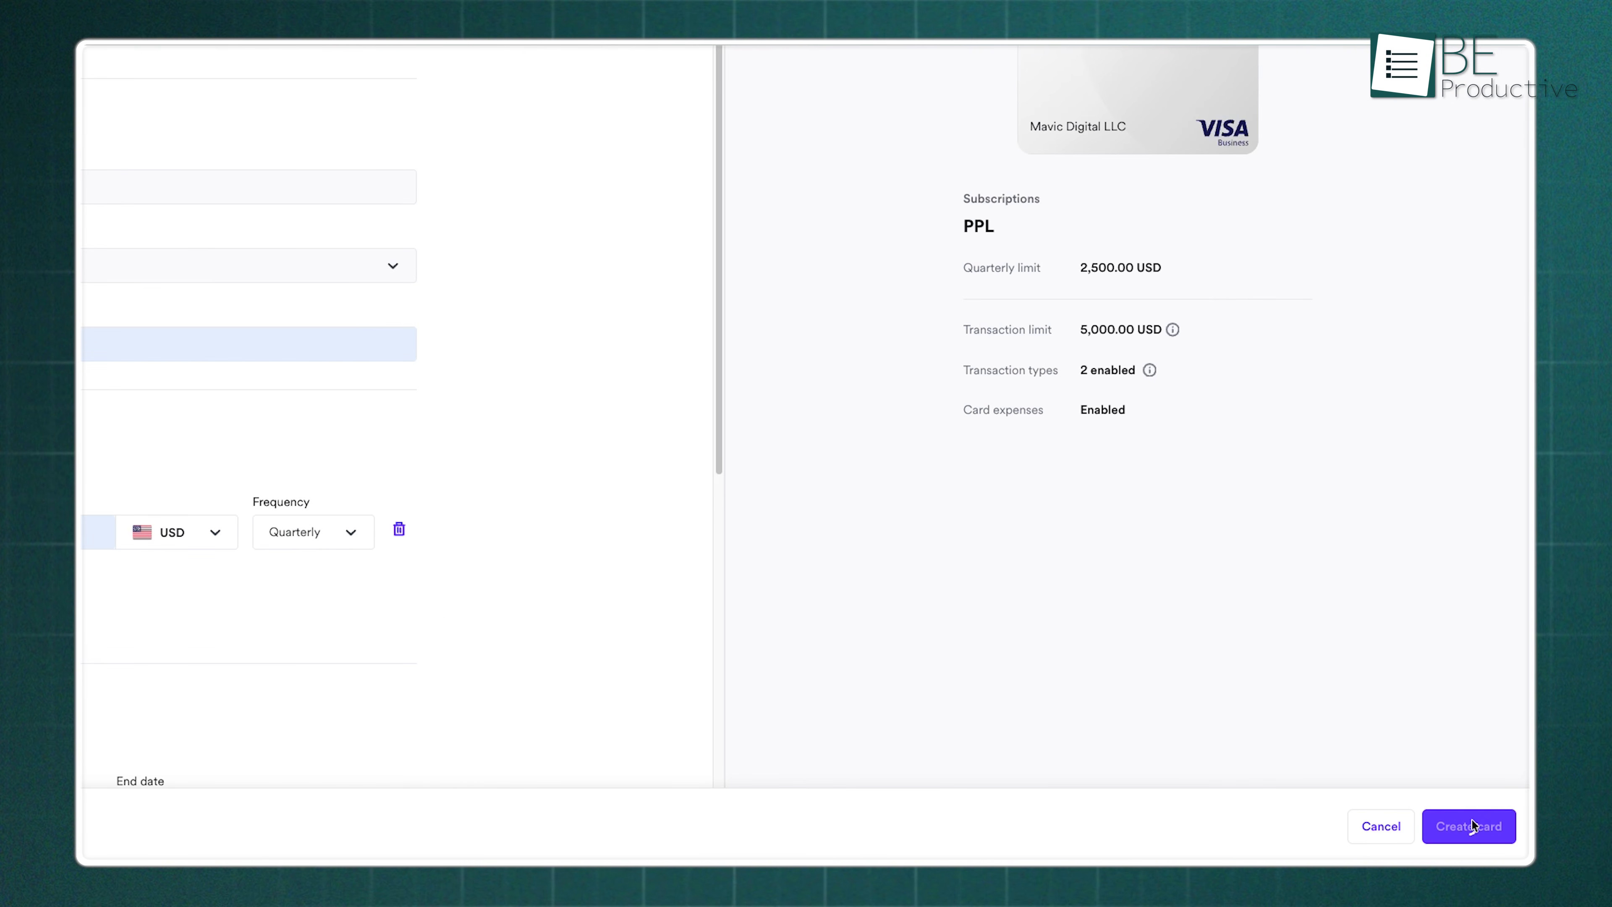
left_click(1470, 825)
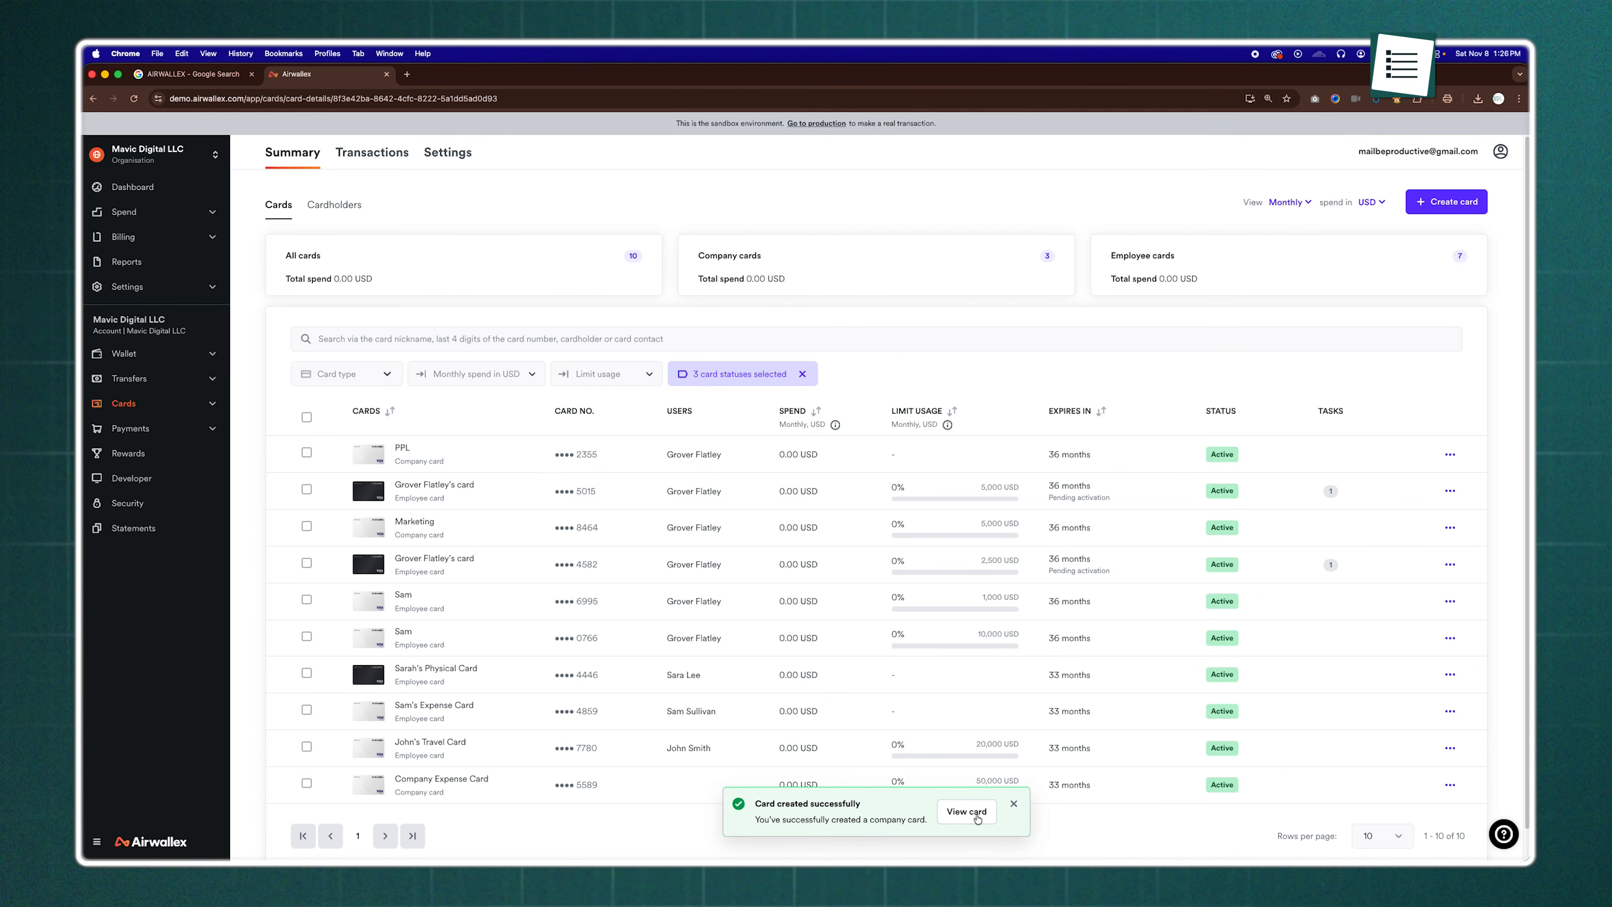
View the newly created company card's details, including its card controls
left_click(977, 818)
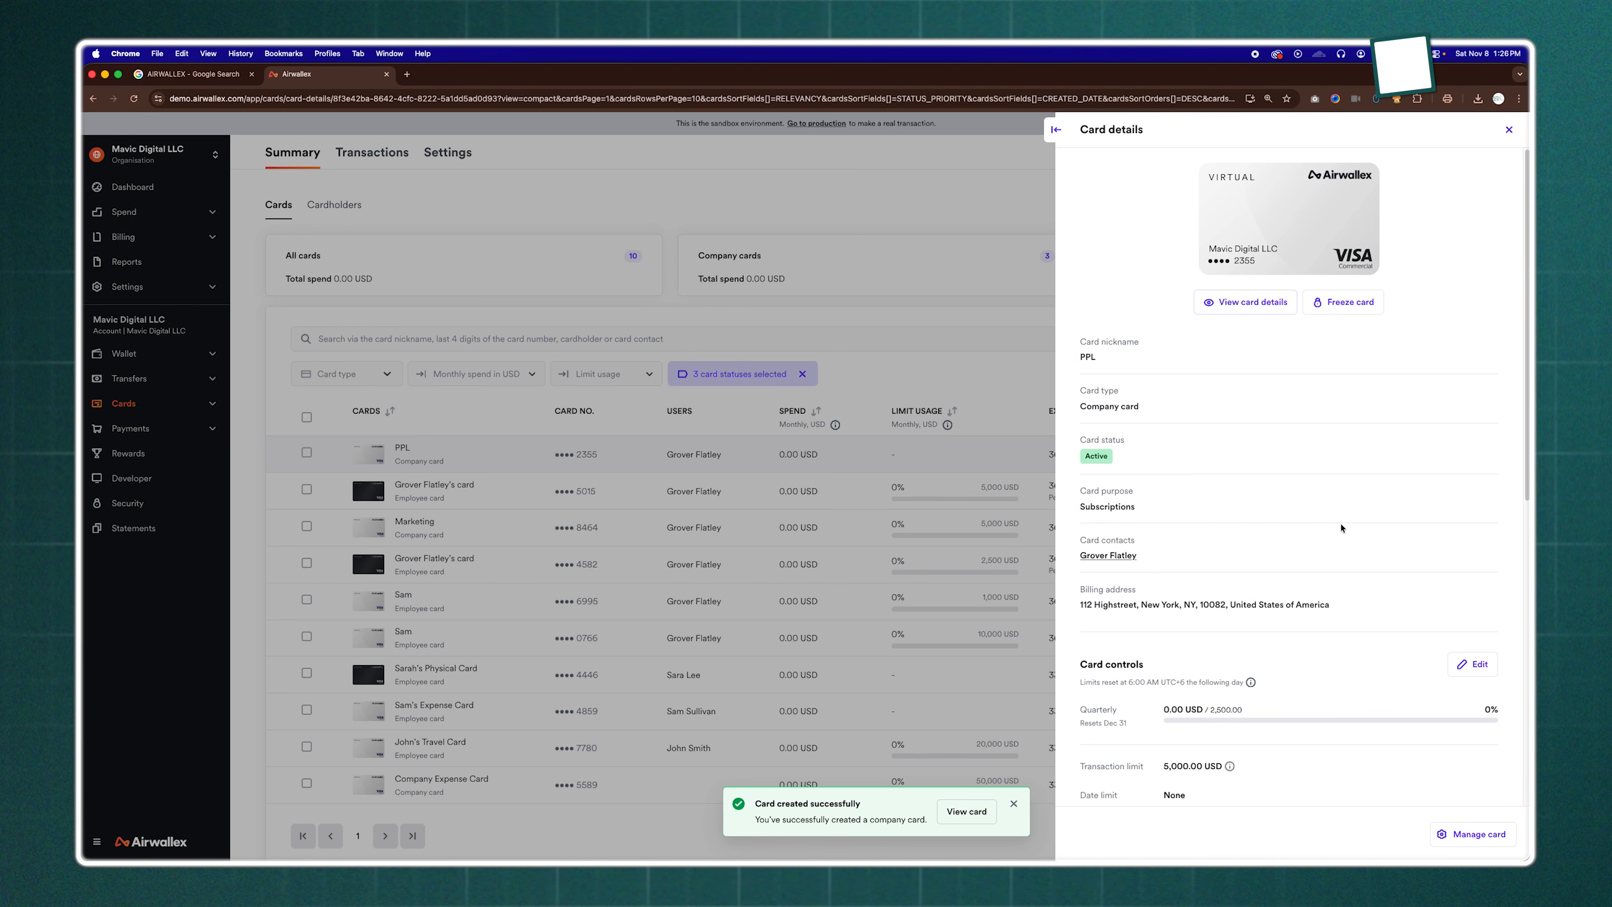
scroll(1341, 528, "down", 10)
scroll(1341, 527, "up", 10)
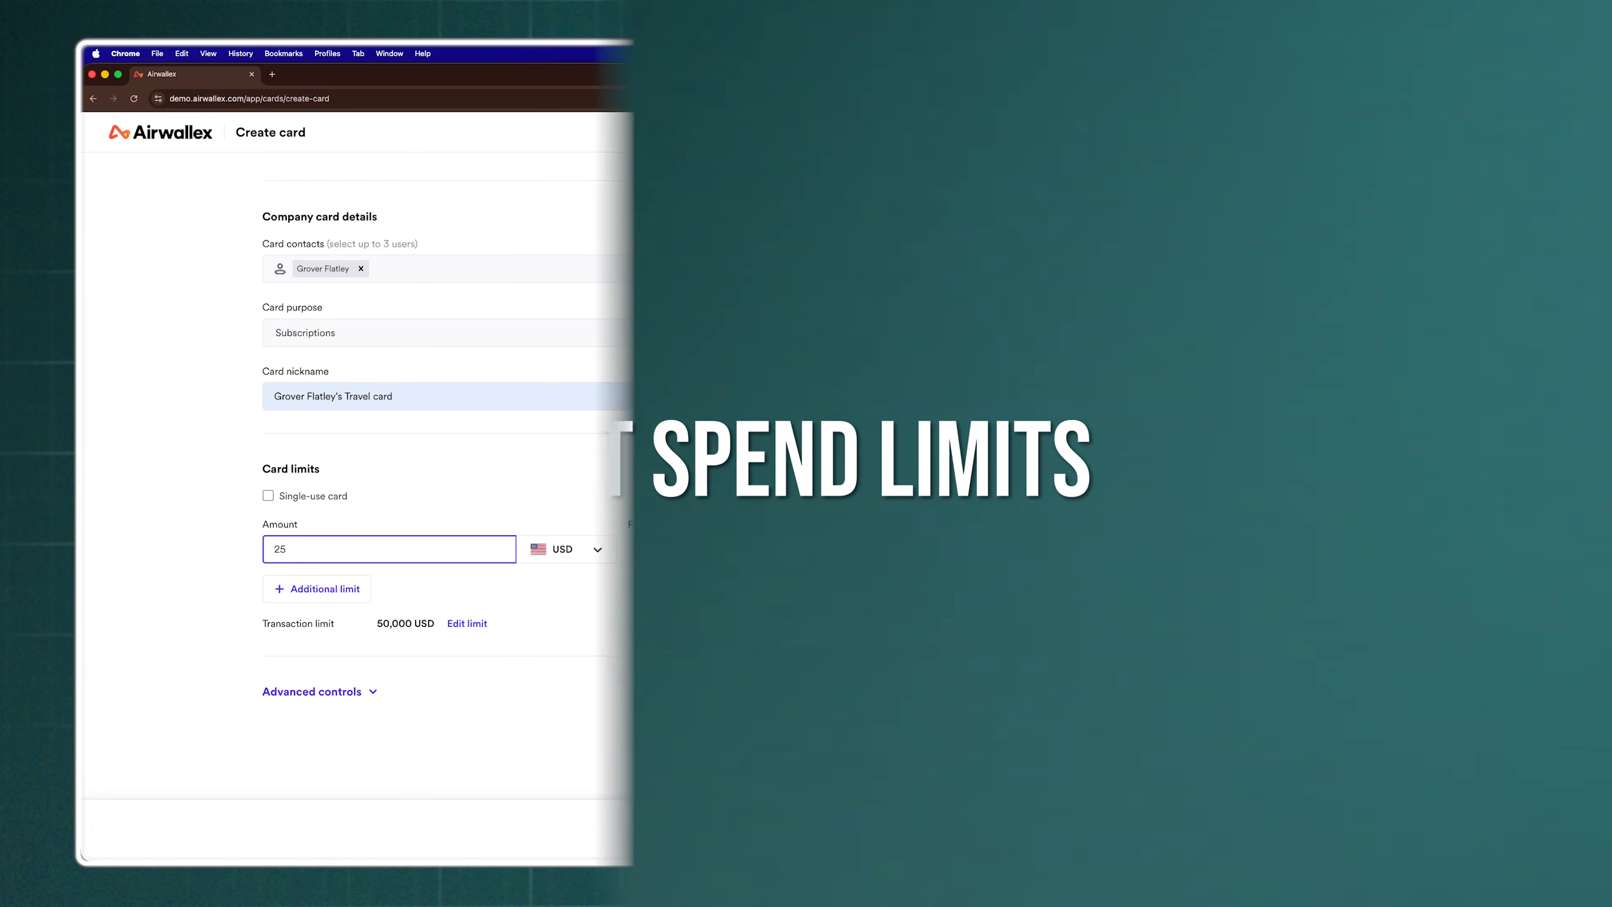
Set the travel card's monthly limit to 2,500 USD and its transaction limit to 5,000 USD
type("00")
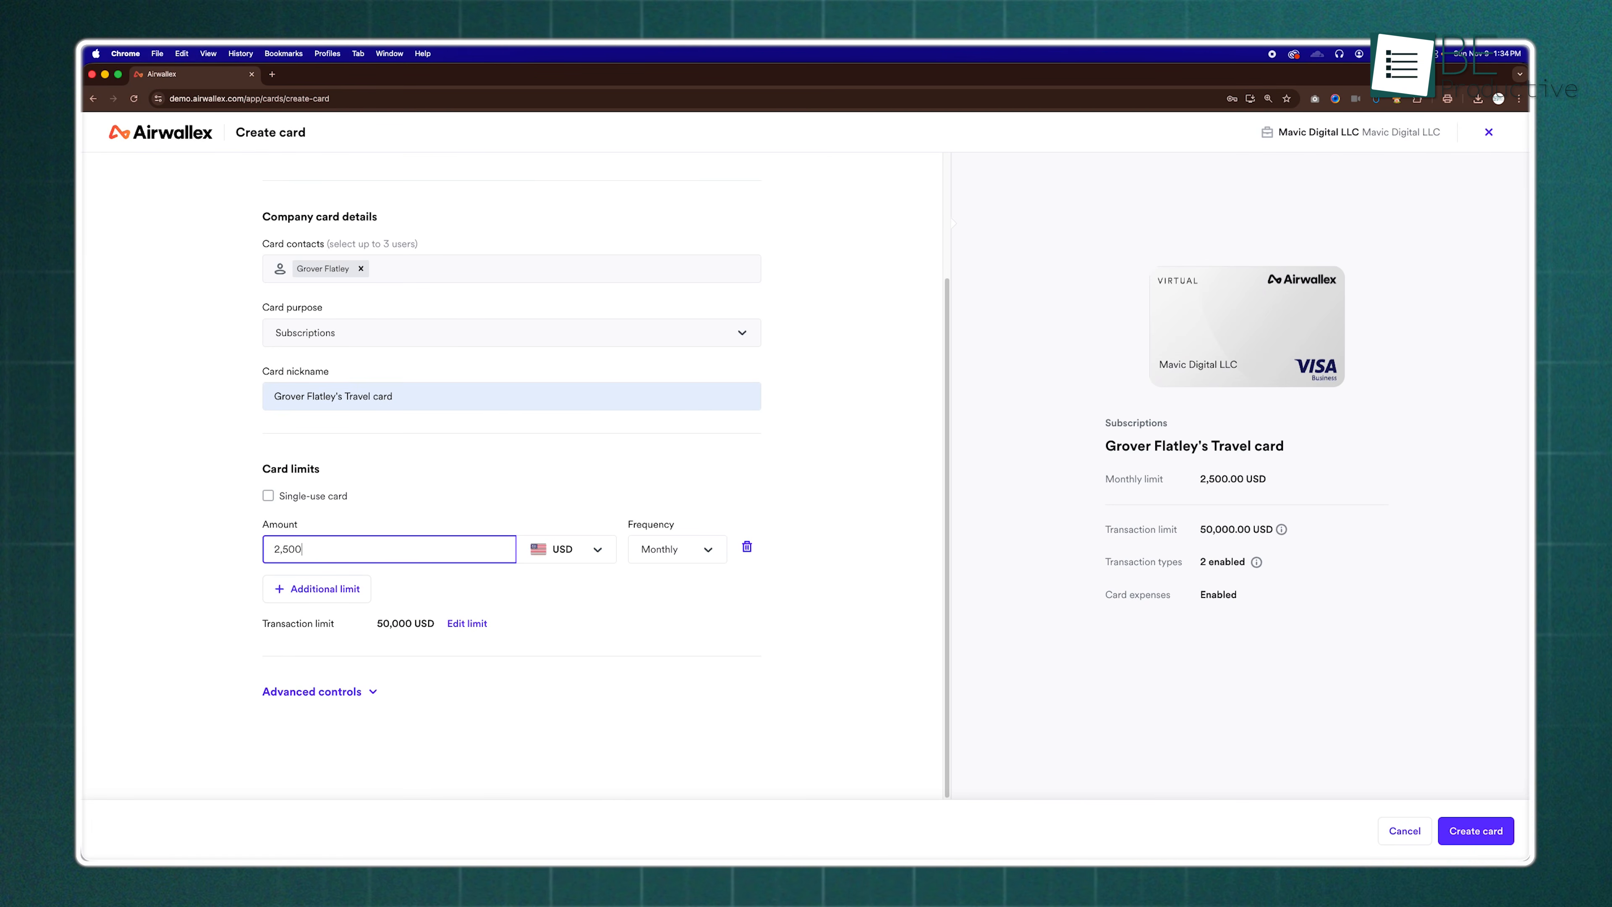
left_click(765, 595)
left_click(464, 624)
left_click(686, 513)
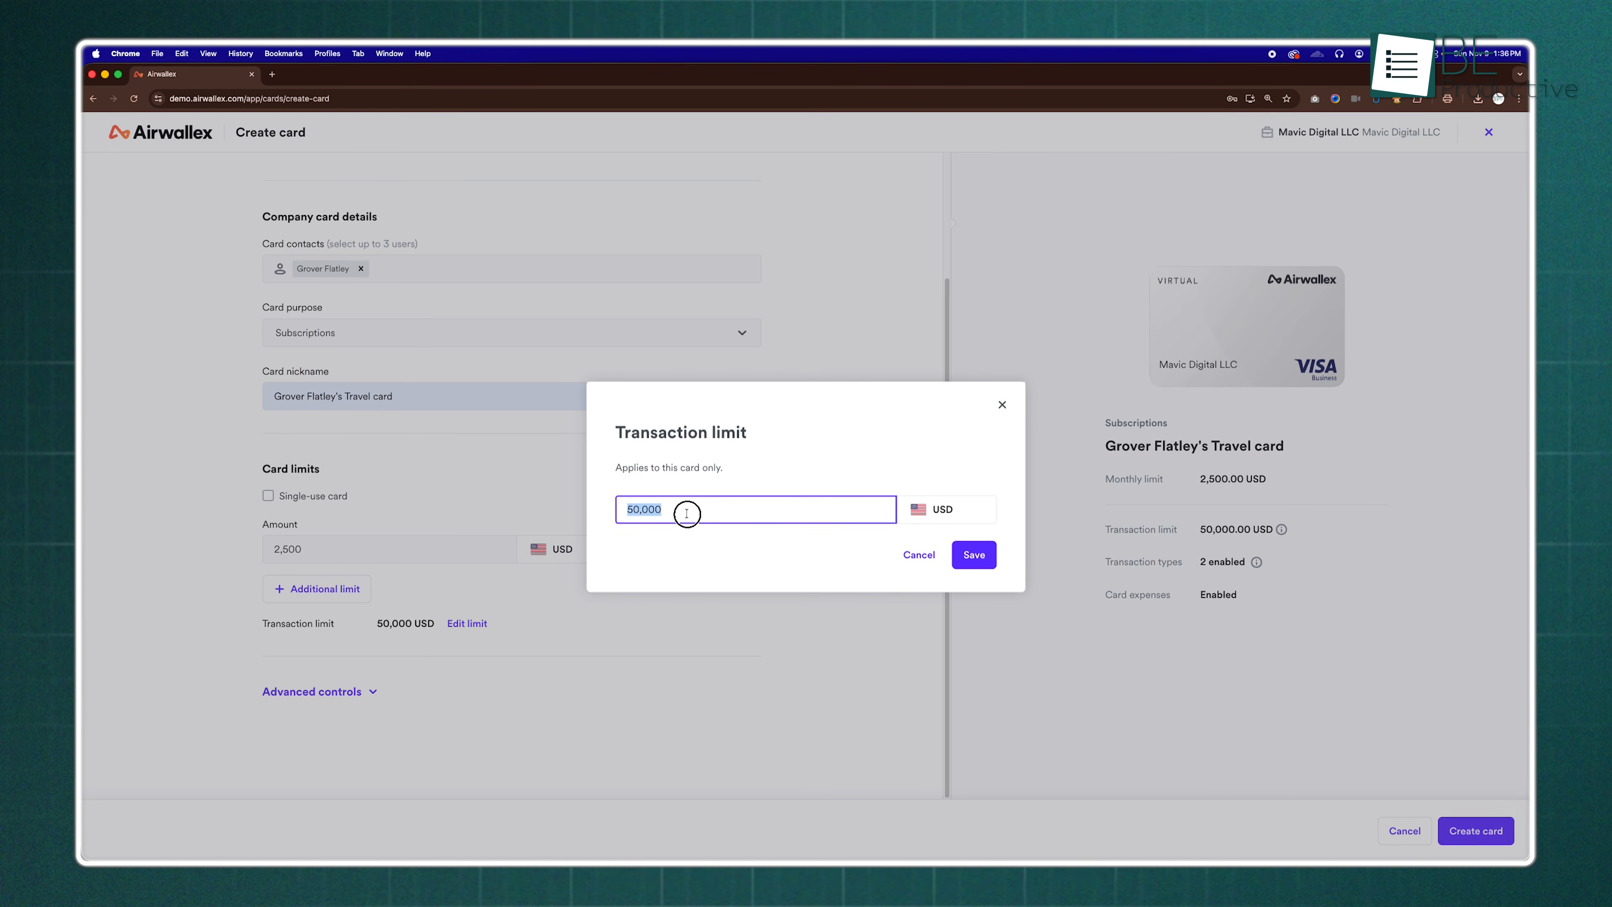
type("5")
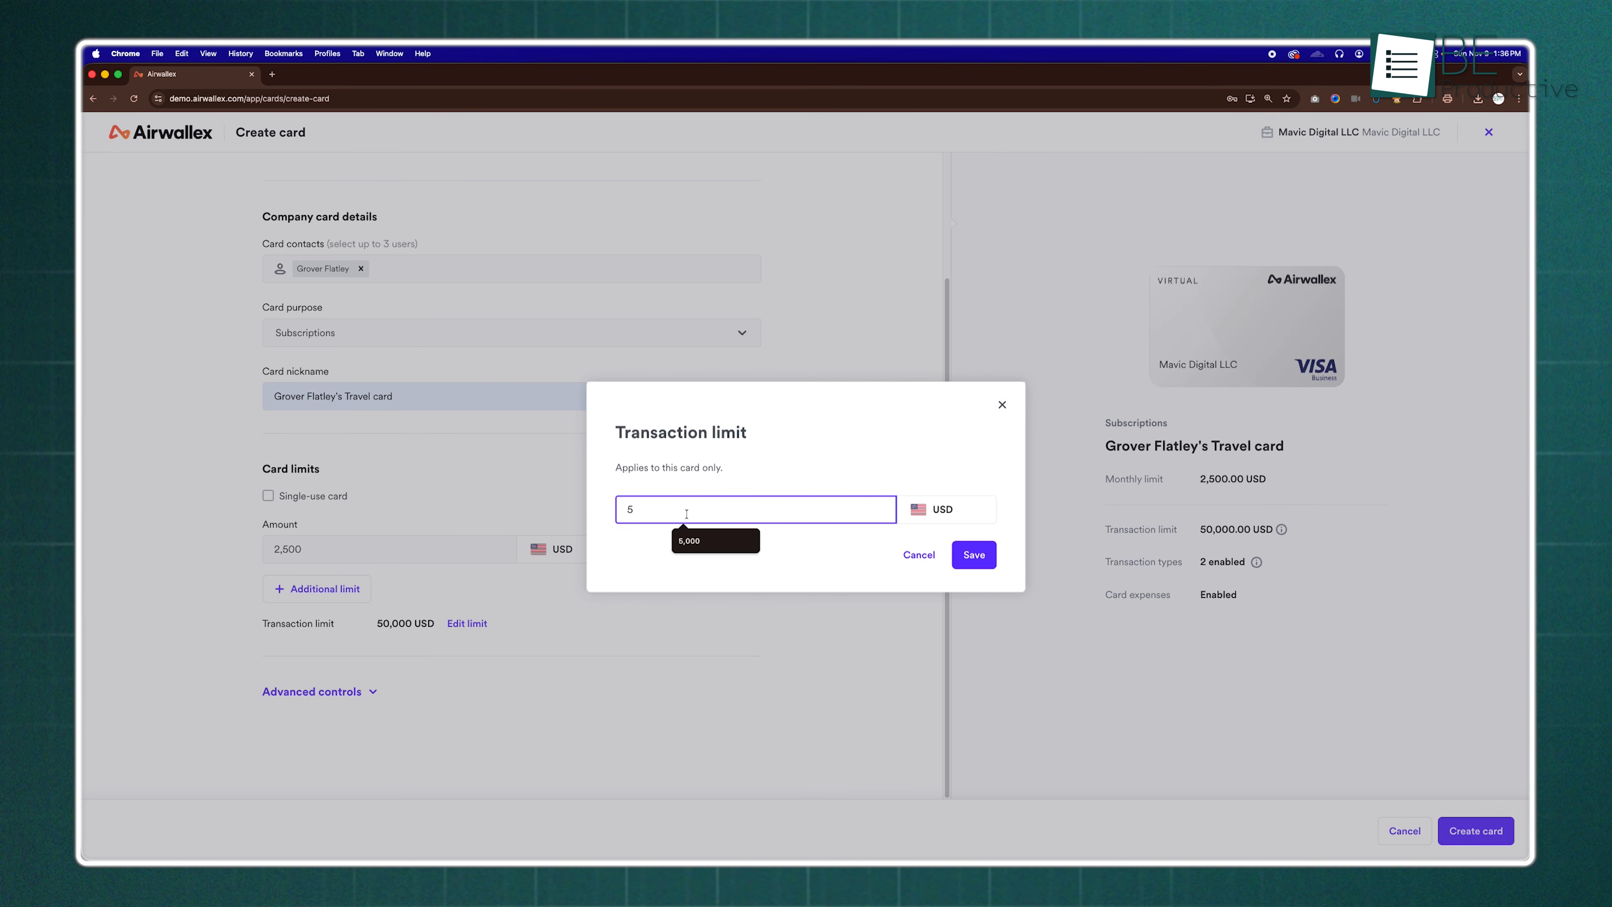
left_click(697, 540)
left_click(969, 556)
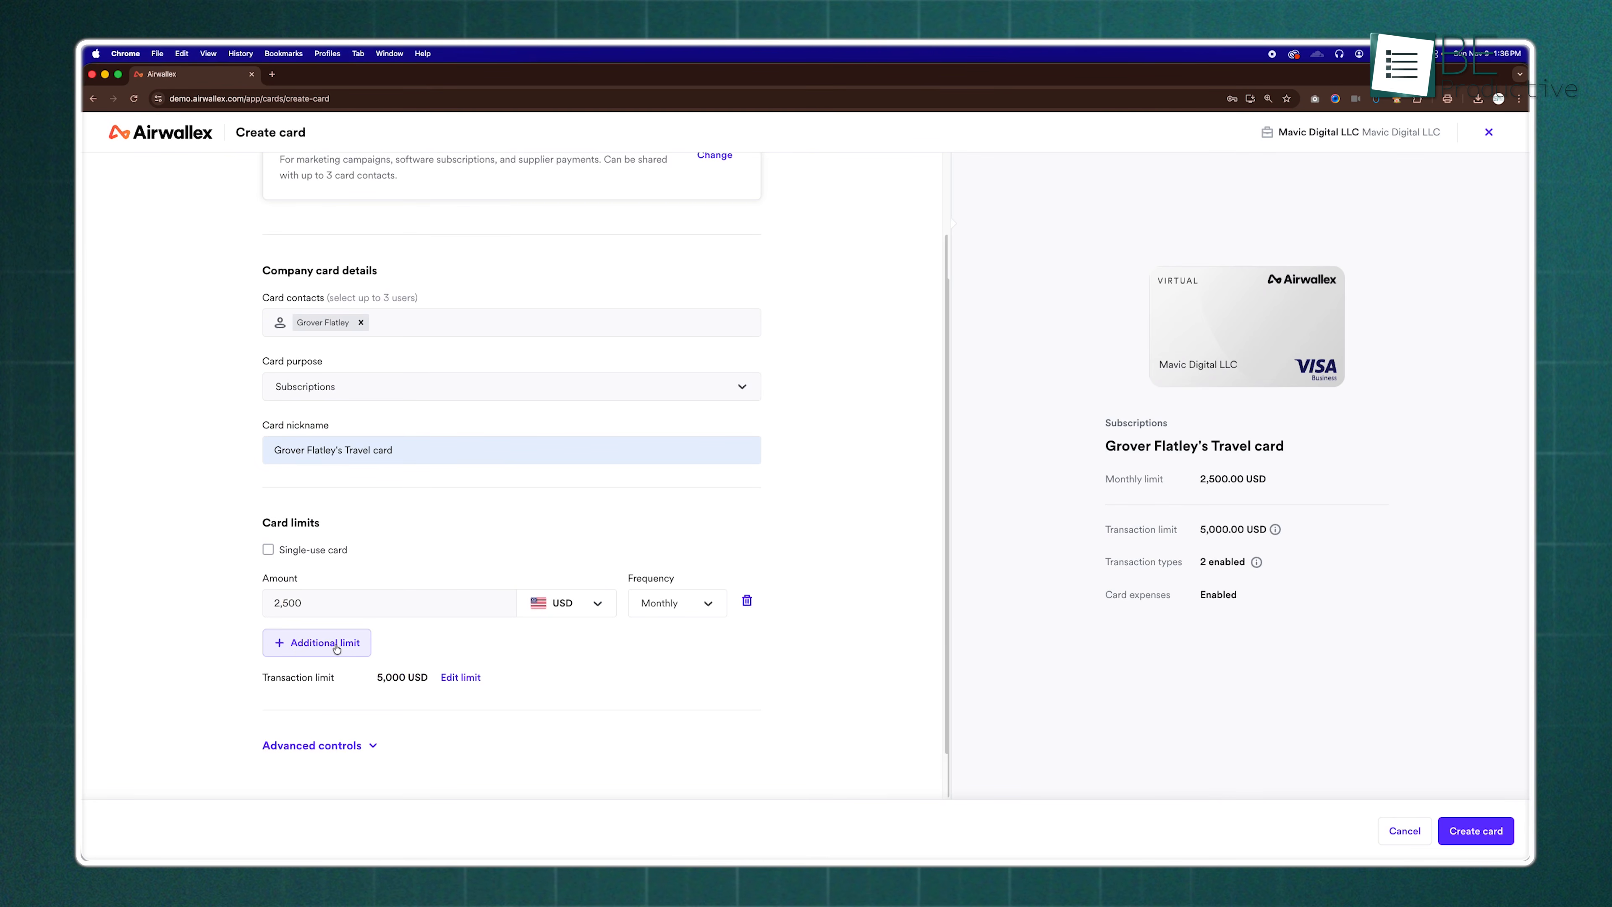
Add an additional card limit of 500 USD with a daily frequency
left_click(335, 647)
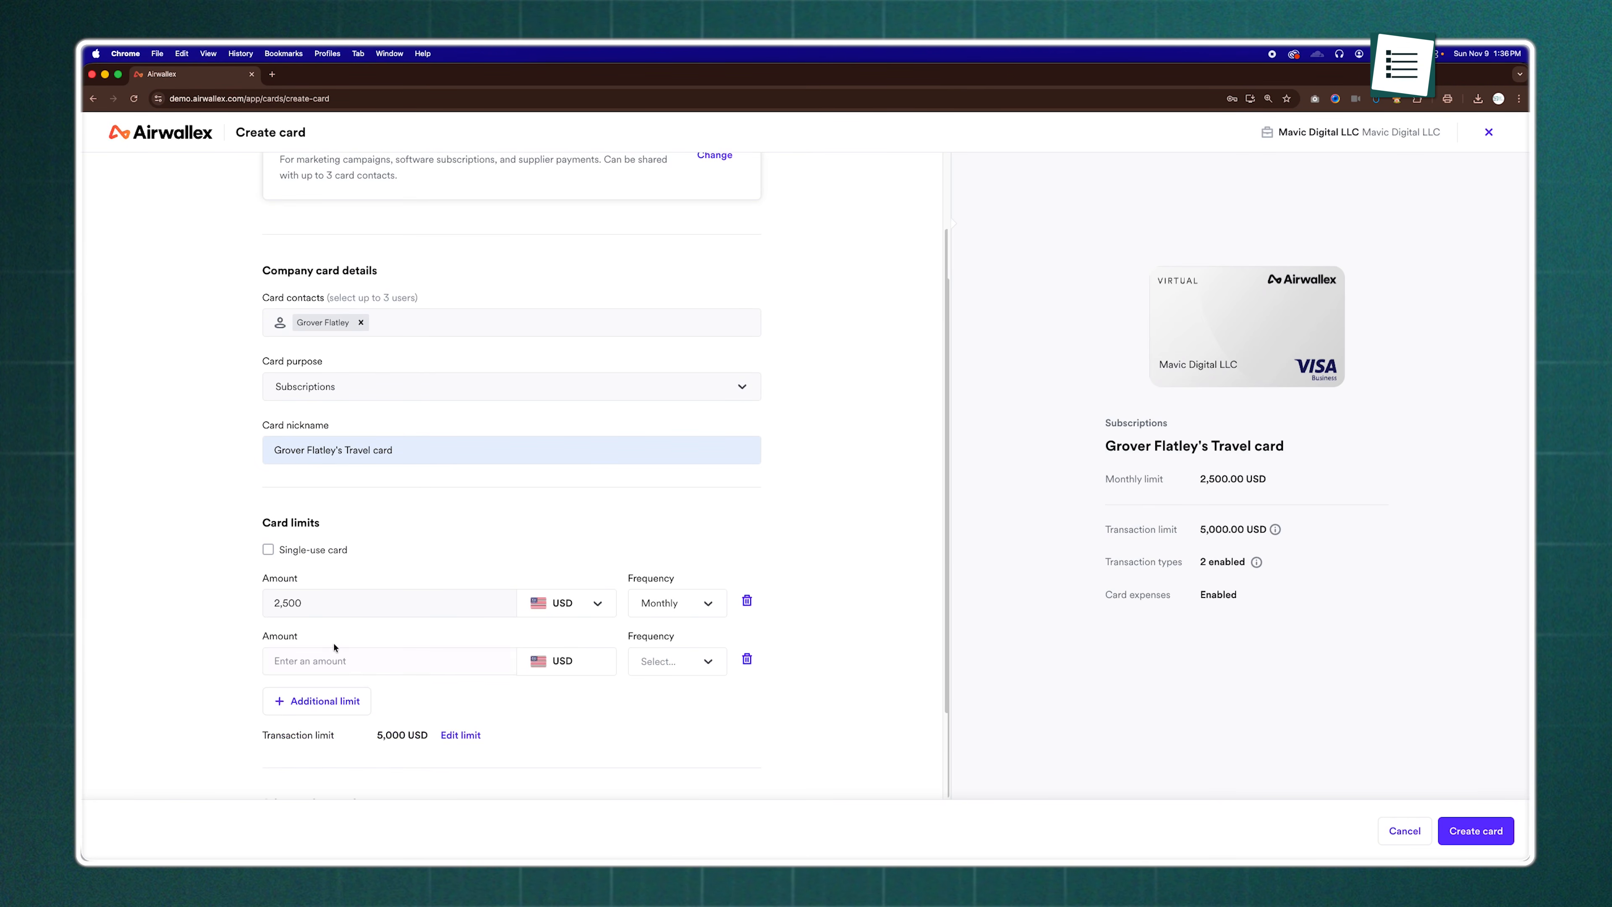
left_click(334, 658)
type("500")
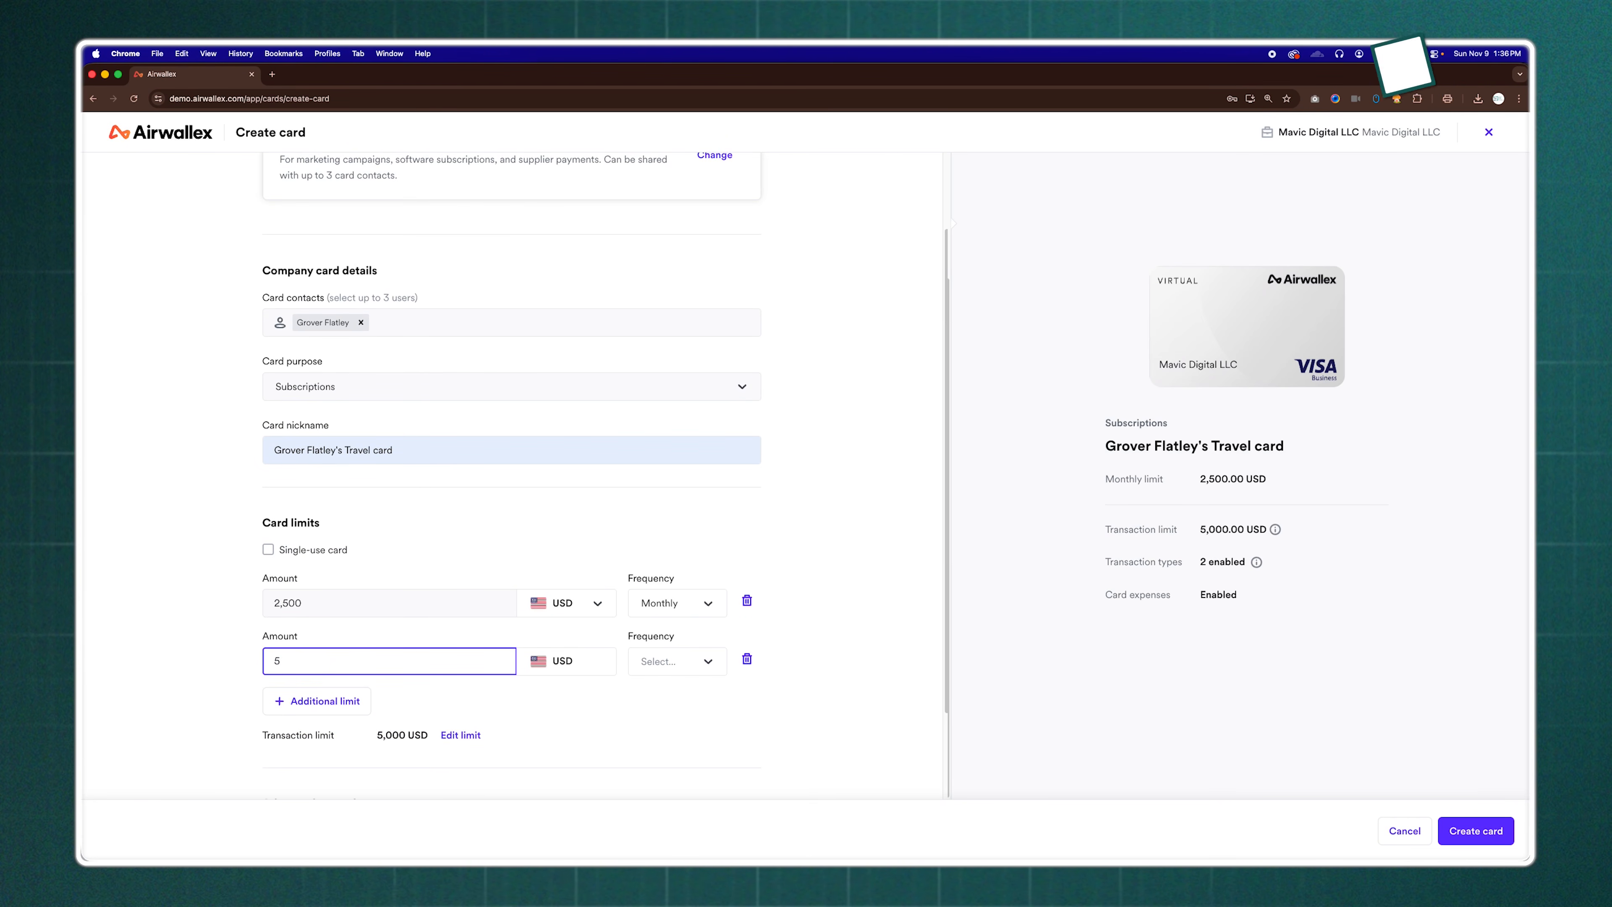
left_click(701, 663)
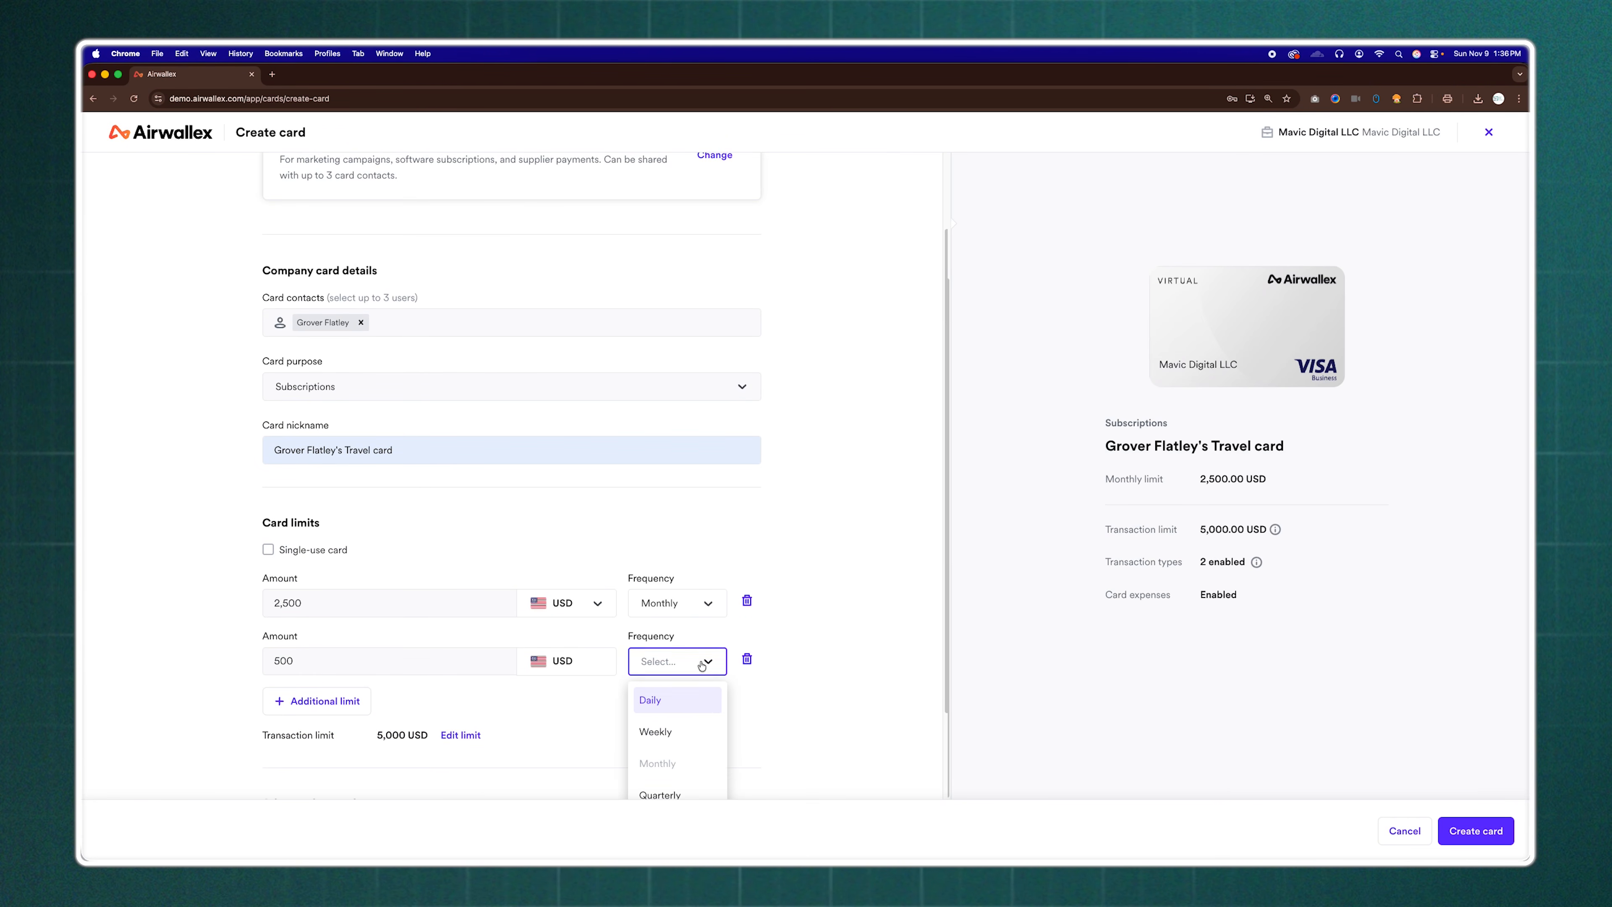
left_click(662, 701)
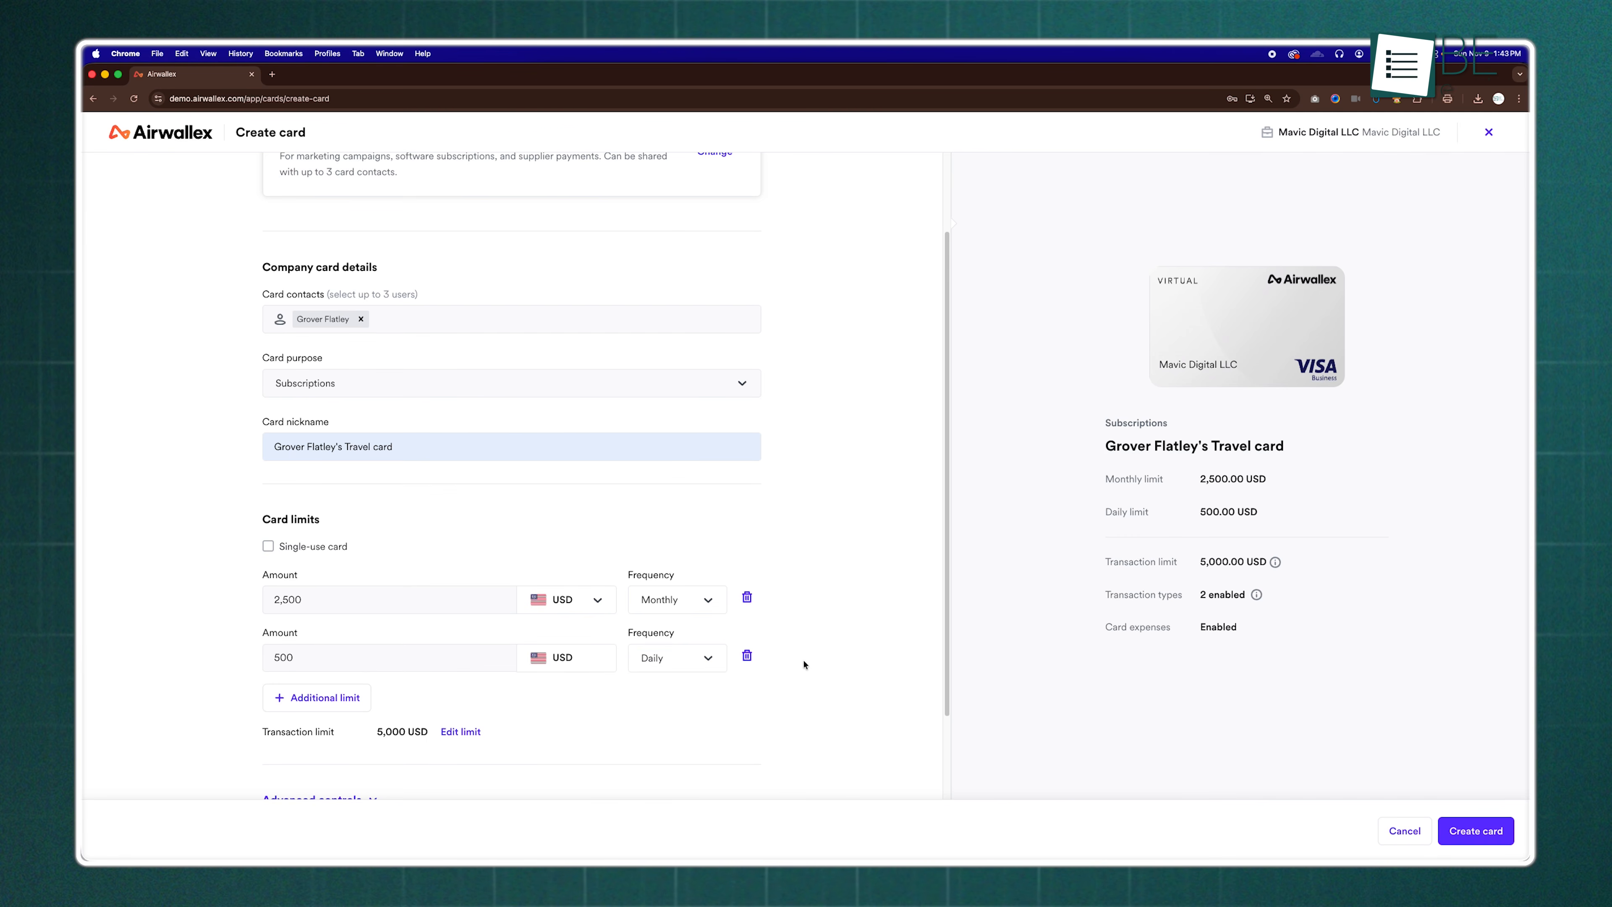
Make the travel card a single-use card in the card limits
scroll(804, 664, "down", 2)
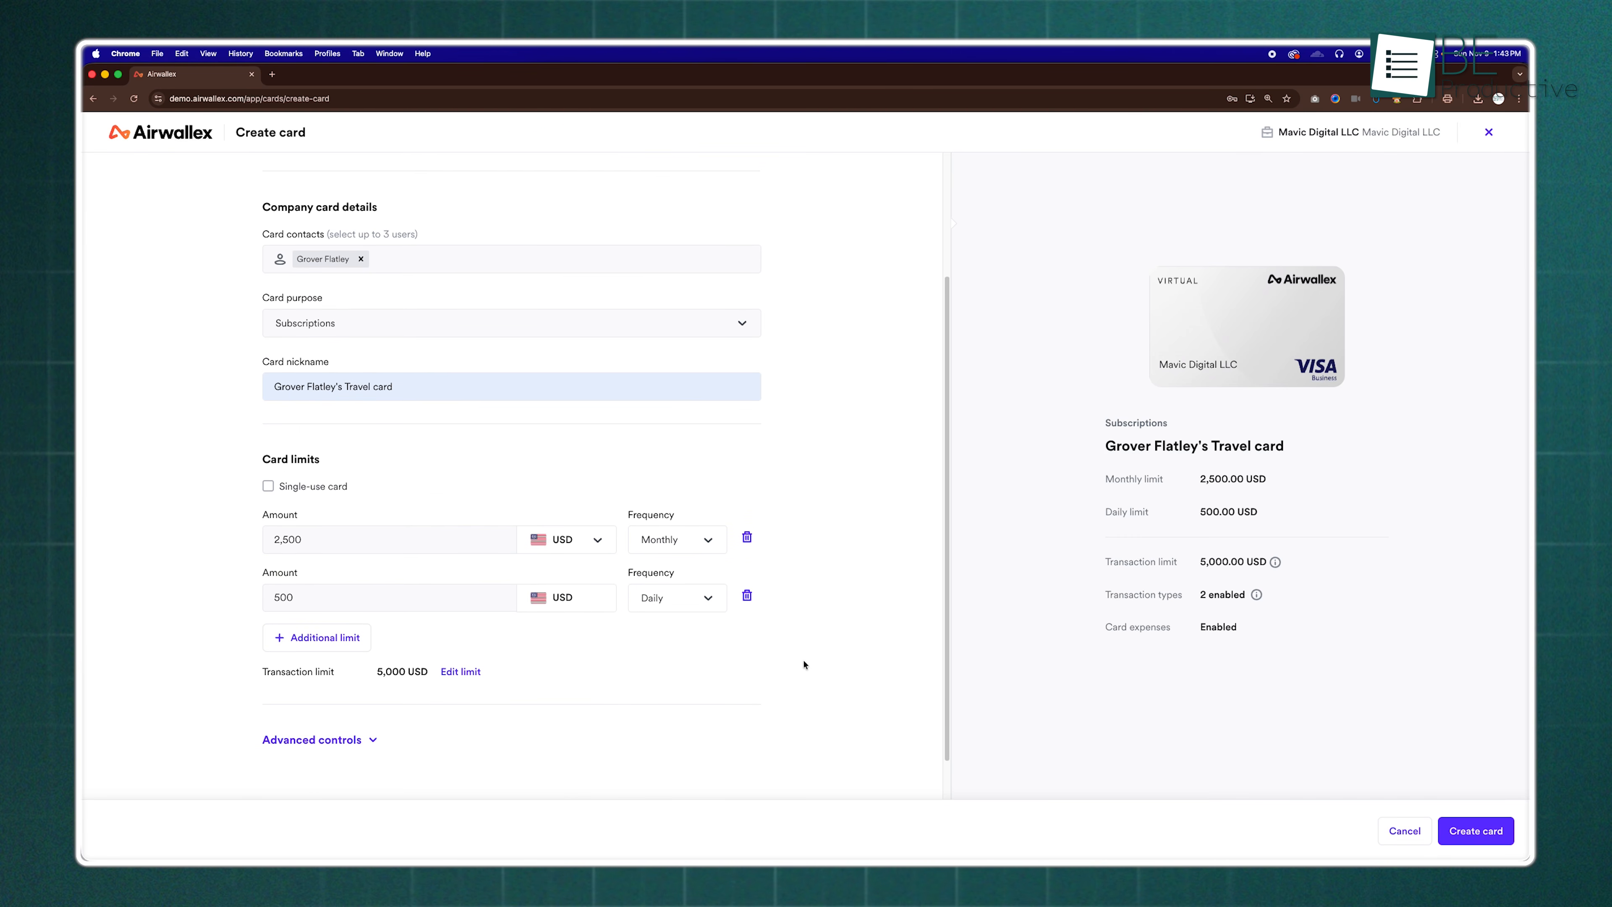
scroll(804, 664, "down", 2)
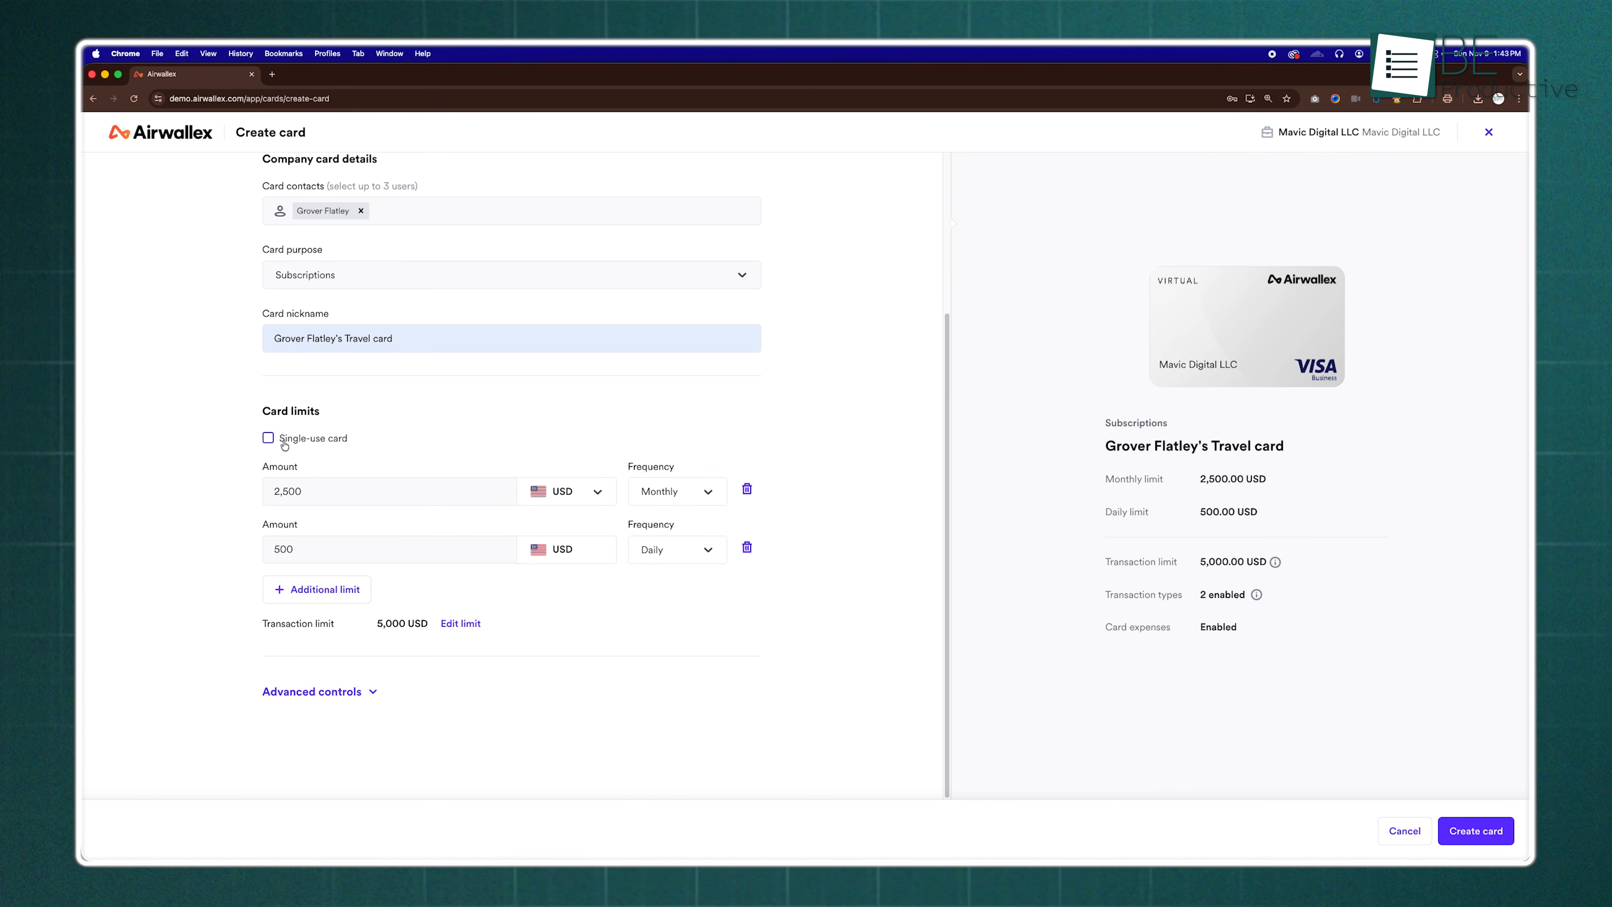
left_click(267, 439)
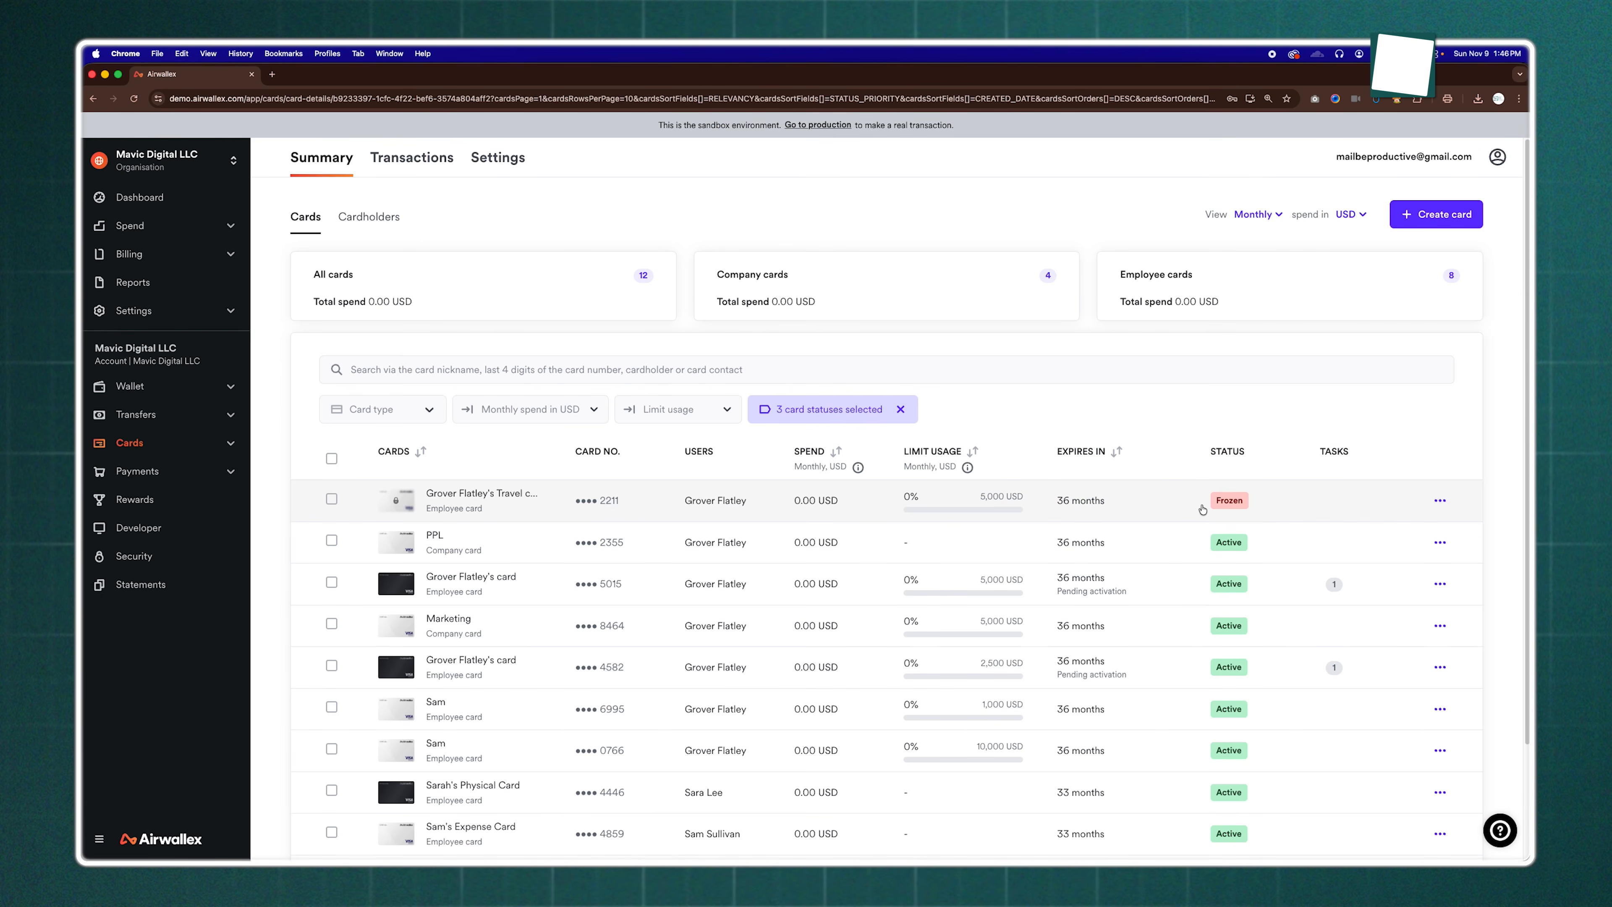
Open the frozen employee travel card's details and unfreeze the card
left_click(1201, 505)
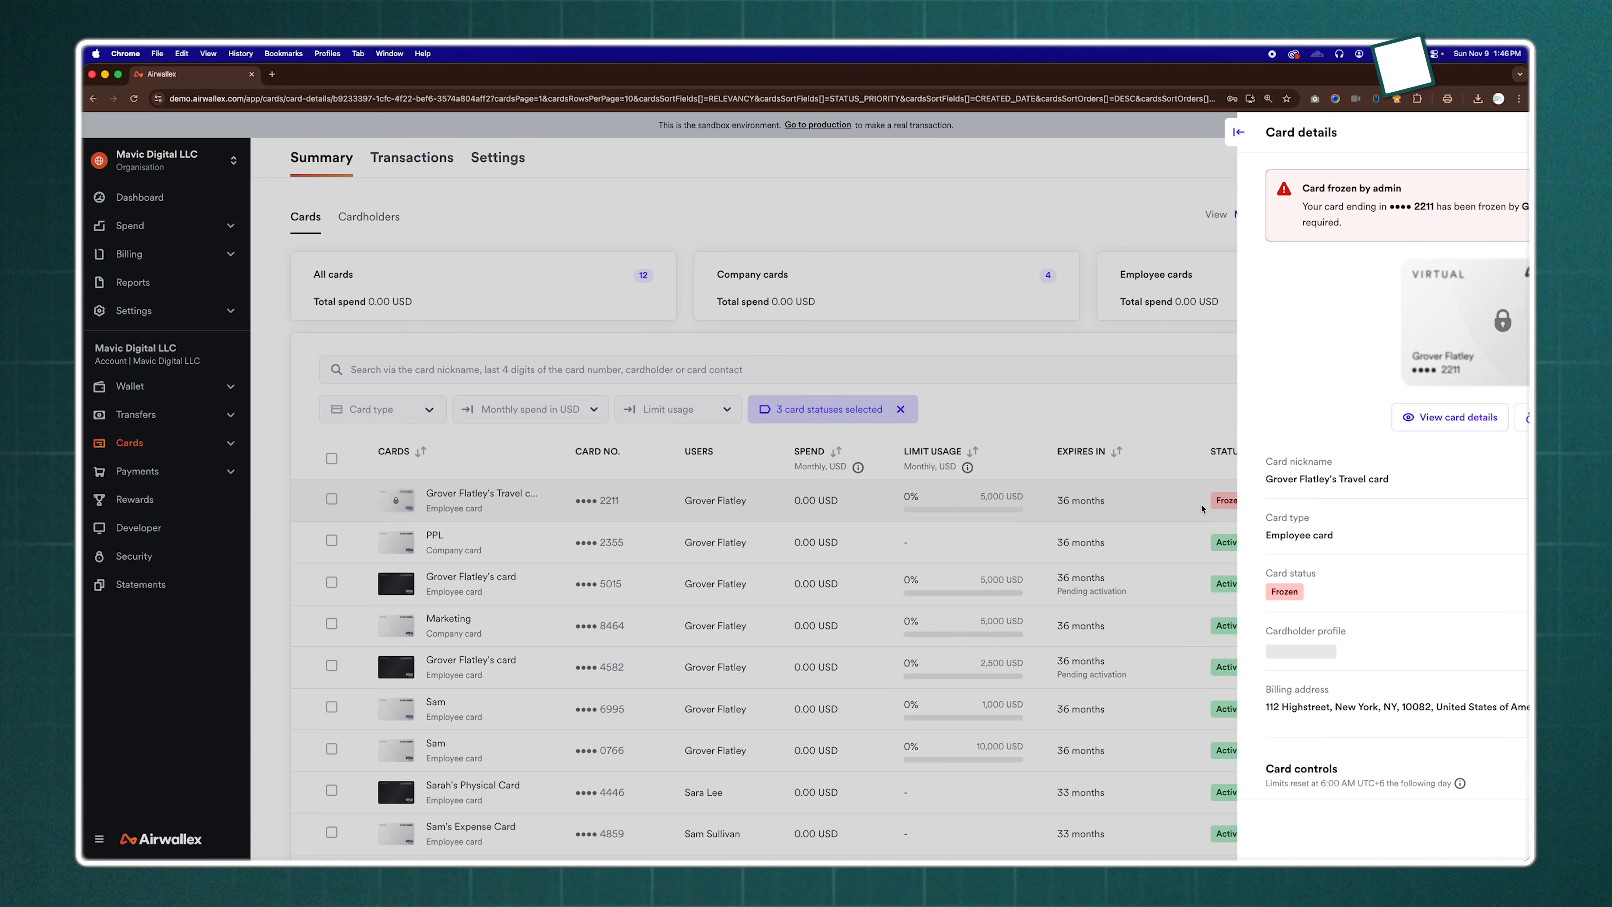
left_click(1332, 417)
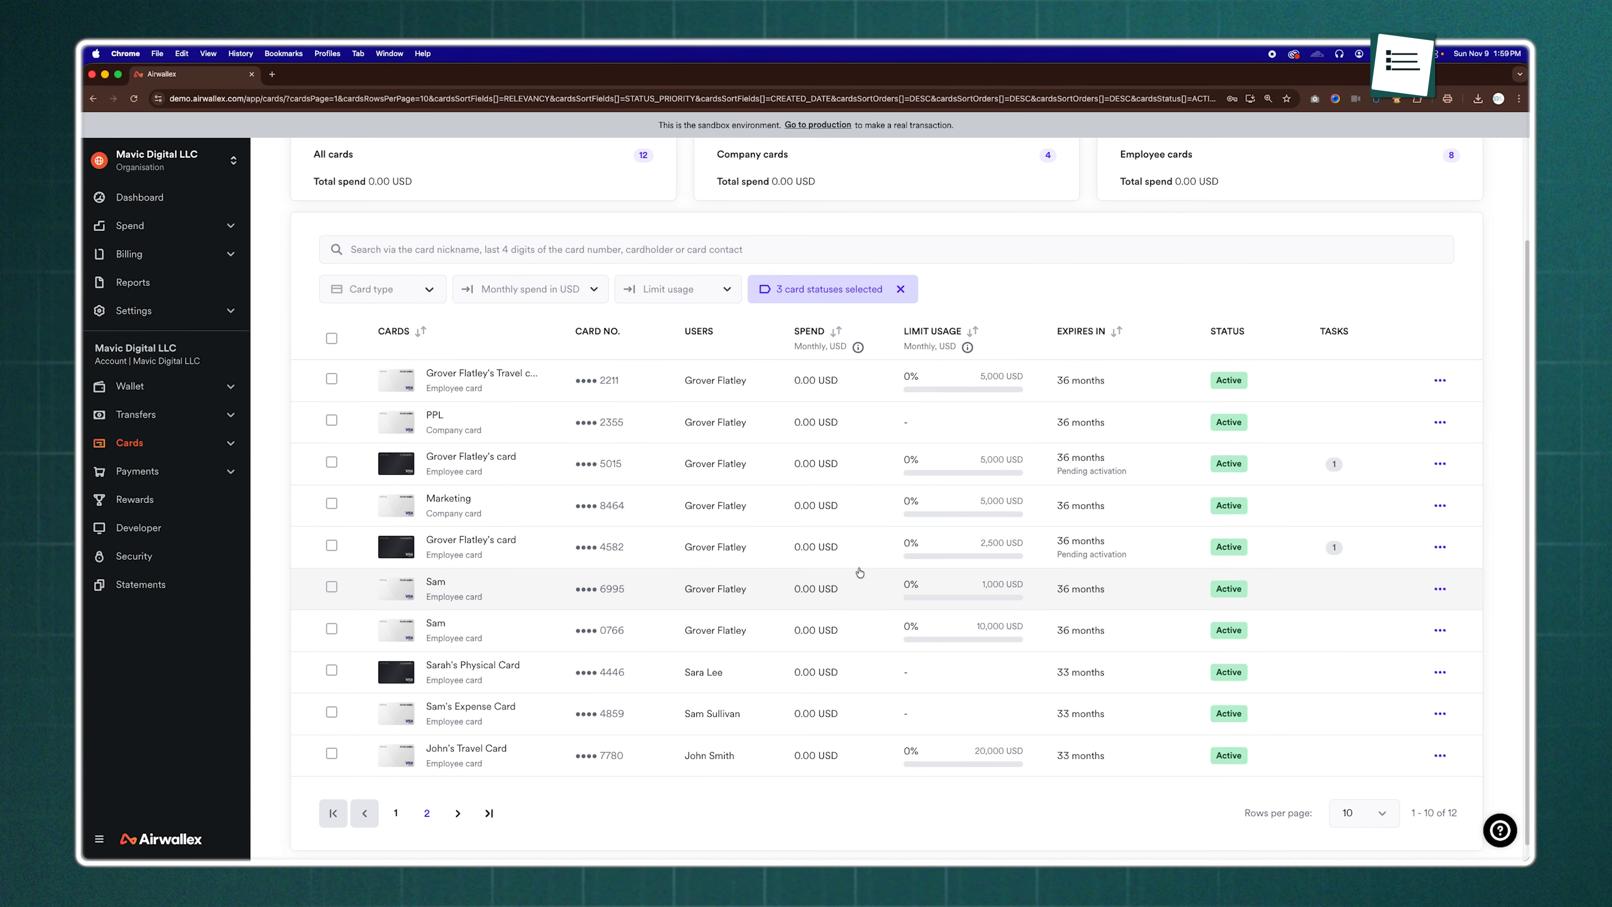
Review the dashboard's cash balance, pending approvals, accounts, cards, bills and transfers, then view all currency balances
scroll(860, 572, "up", 3)
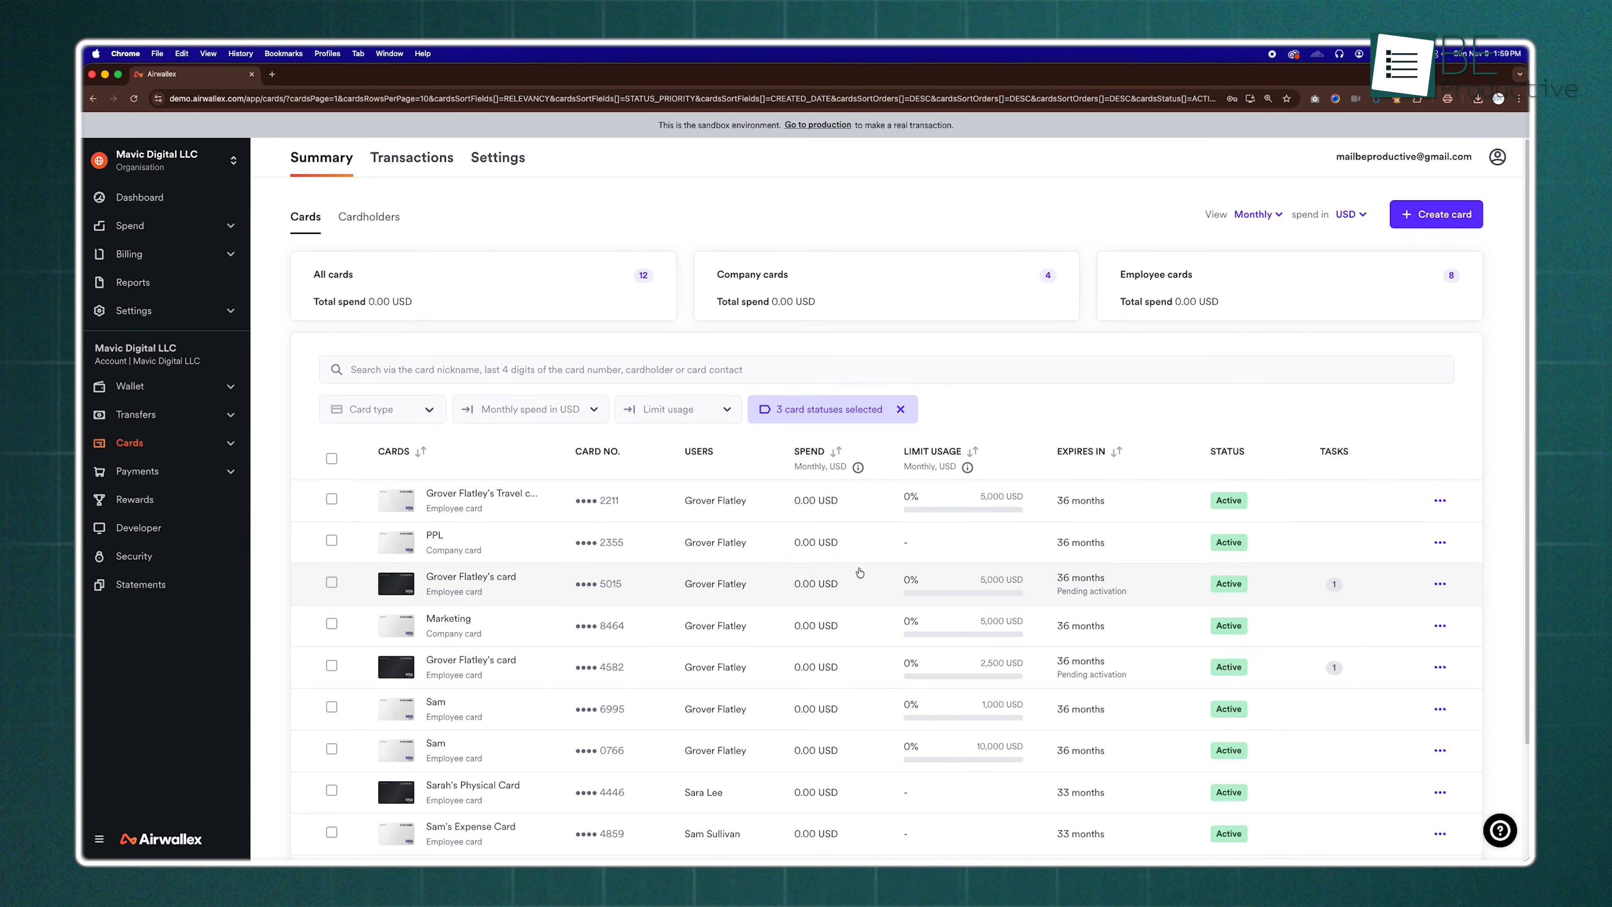
left_click(180, 207)
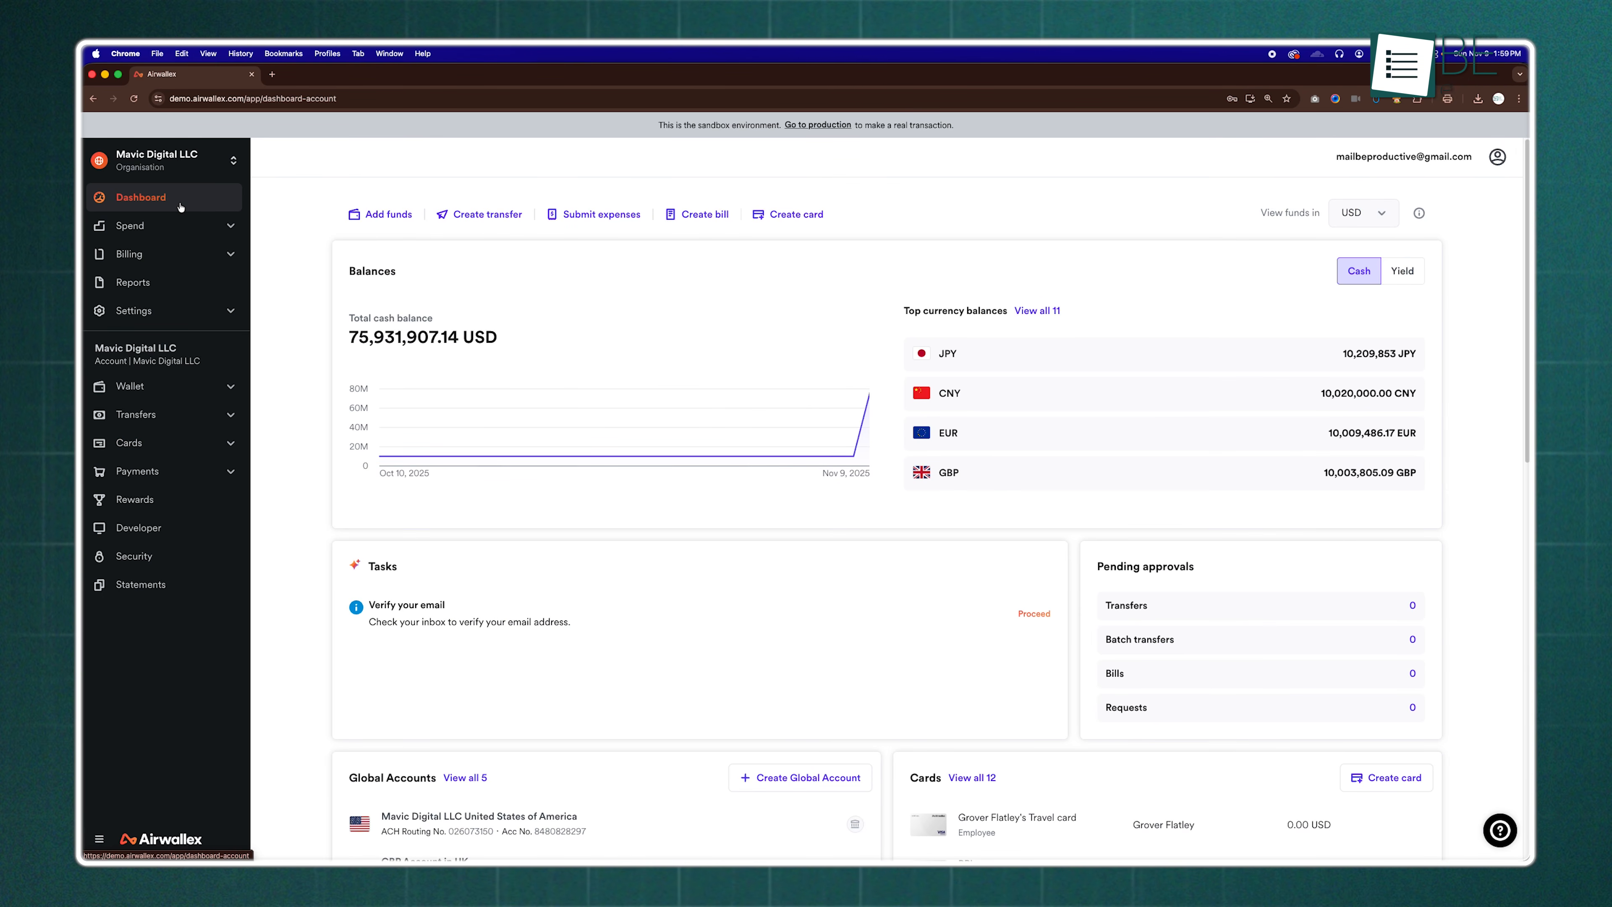
mouse_move(560, 453)
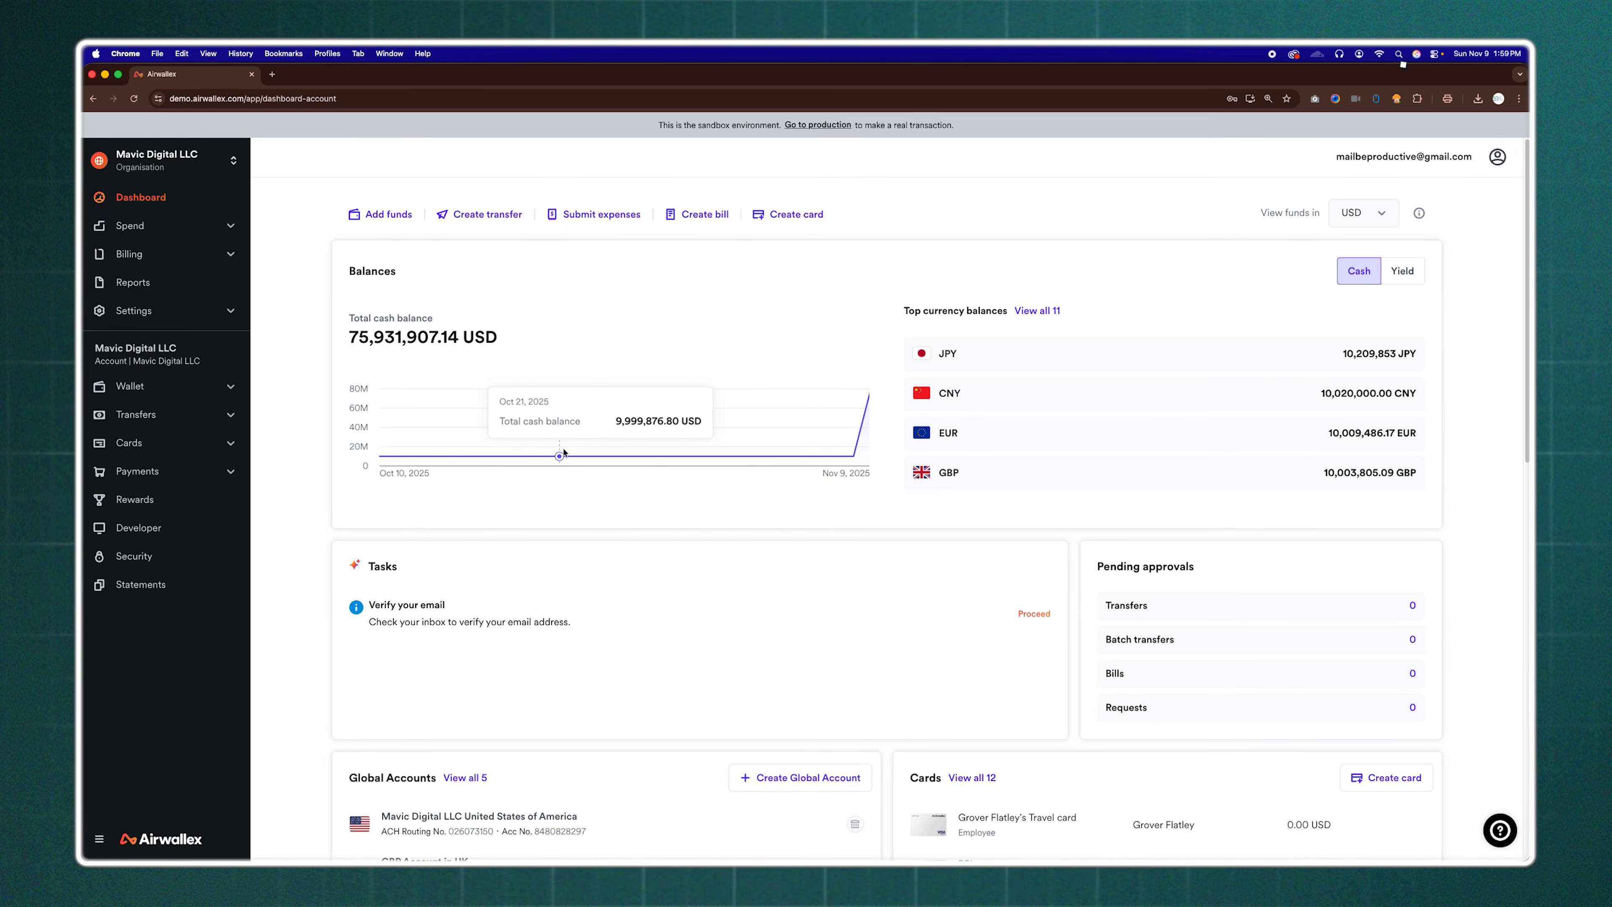
scroll(1231, 381, "down", 3)
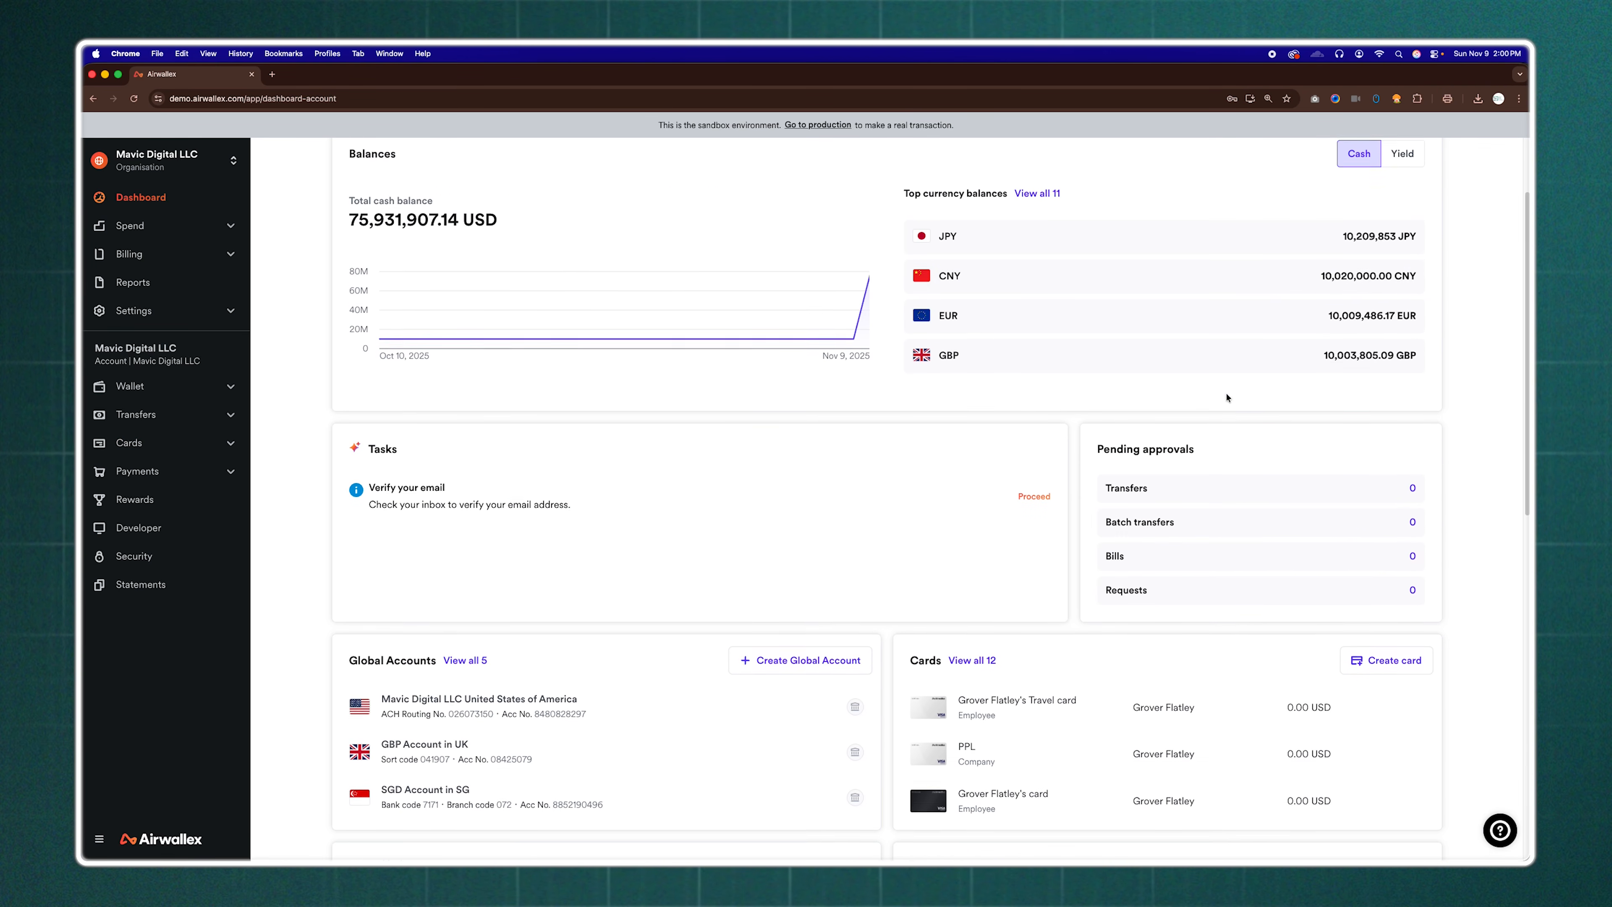
scroll(1227, 397, "down", 5)
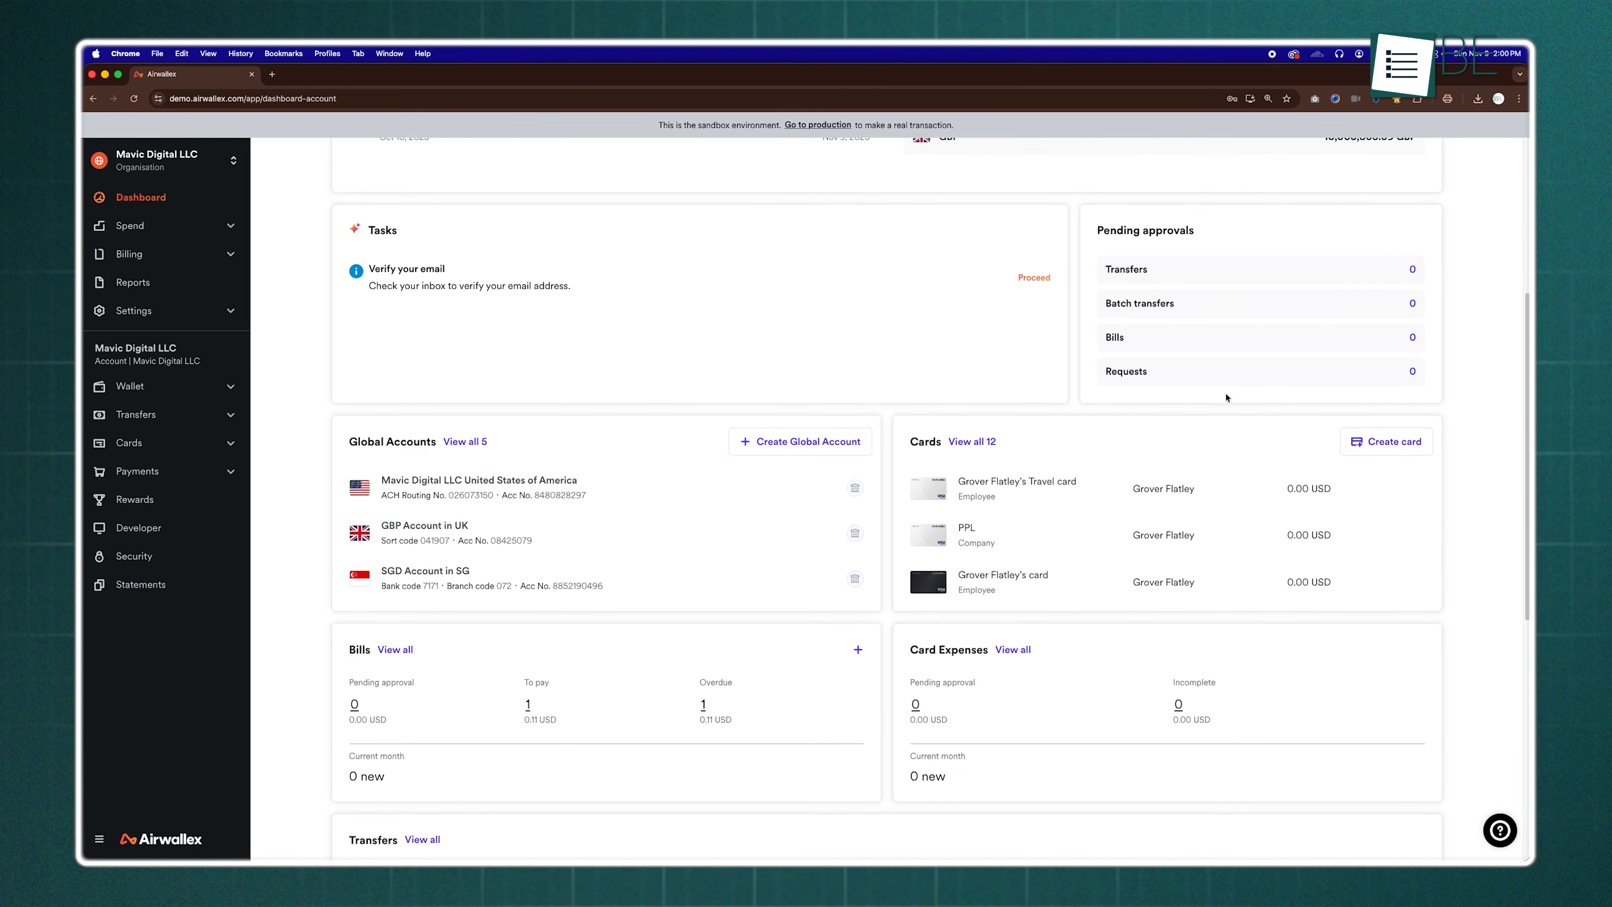
scroll(1226, 398, "down", 1)
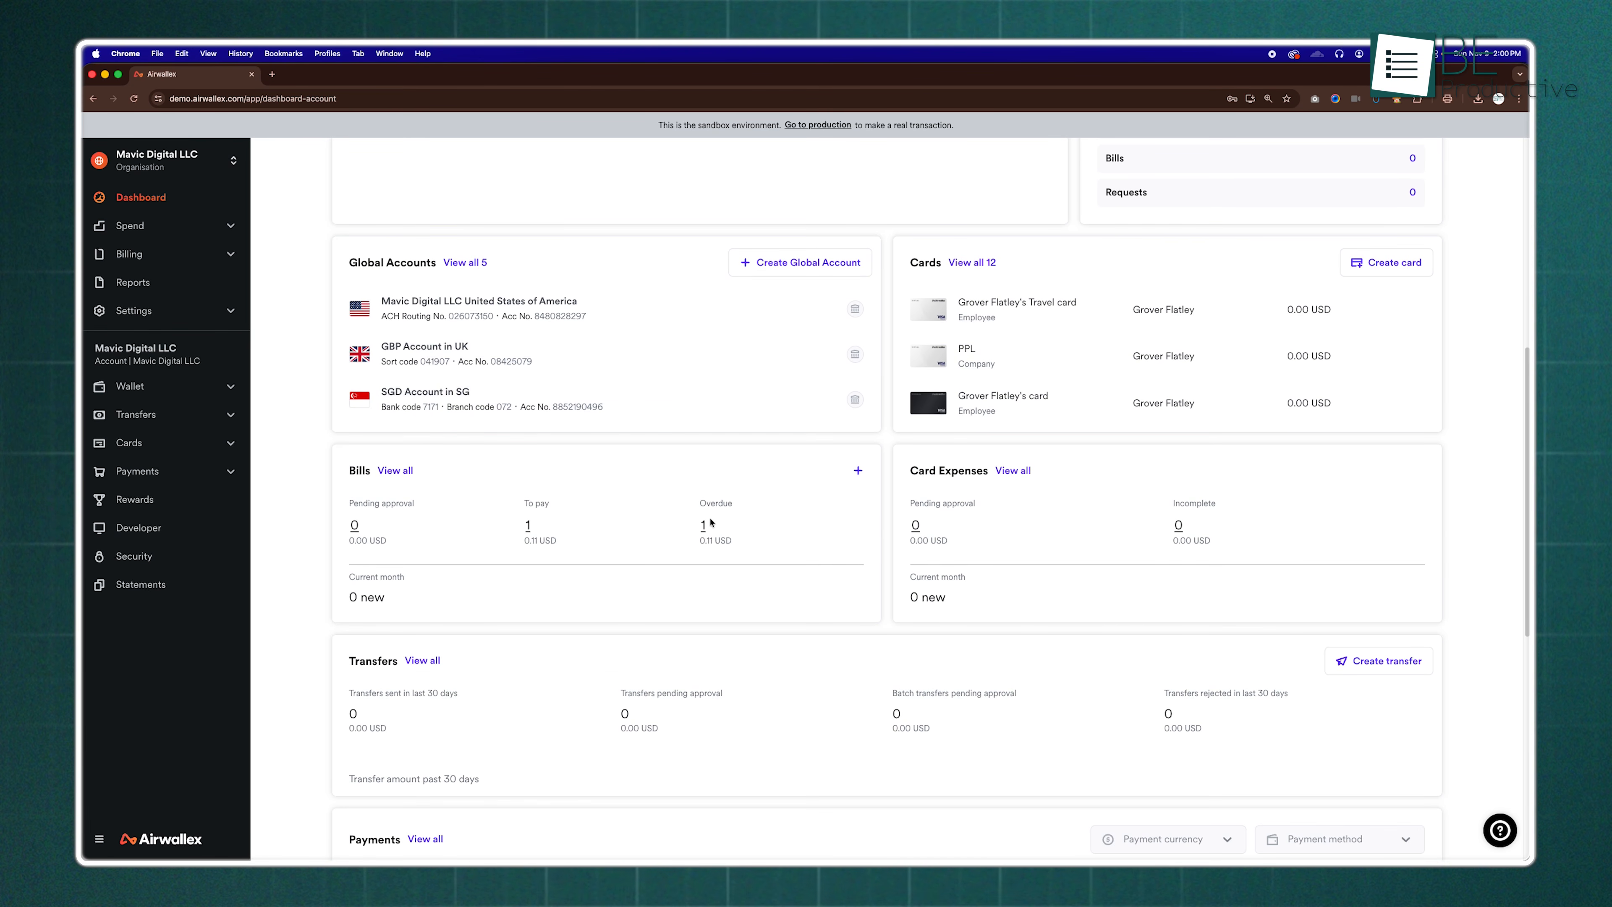
scroll(788, 569, "up", 10)
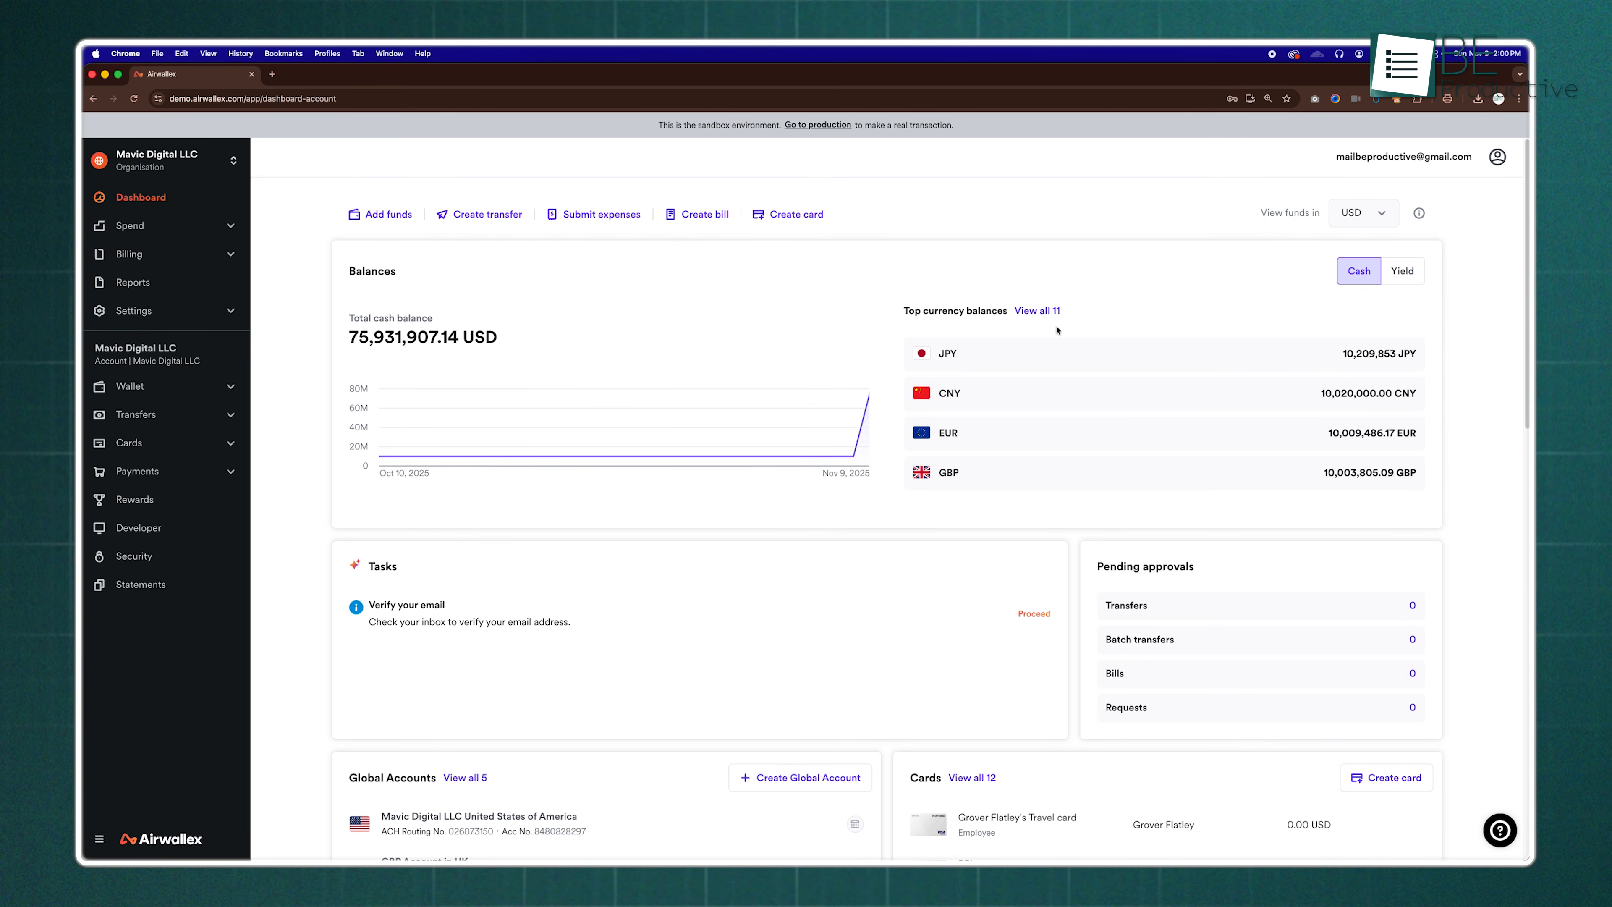
left_click(1040, 312)
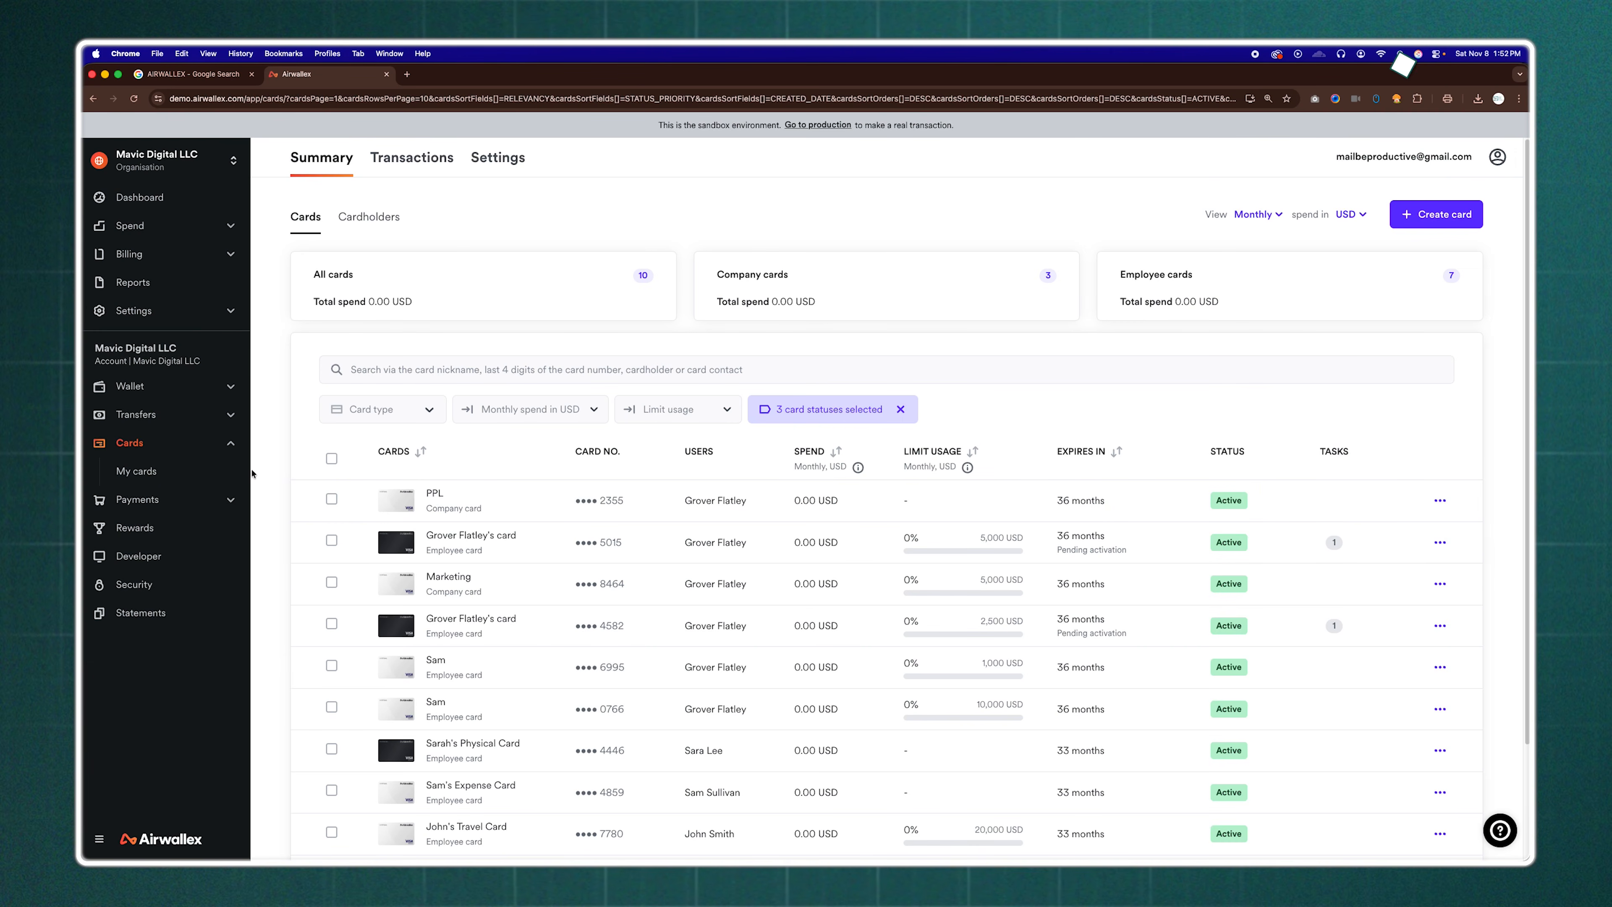
Open the NetSuite Expenses and Bills integration in the connections settings and start connecting it
left_click(231, 315)
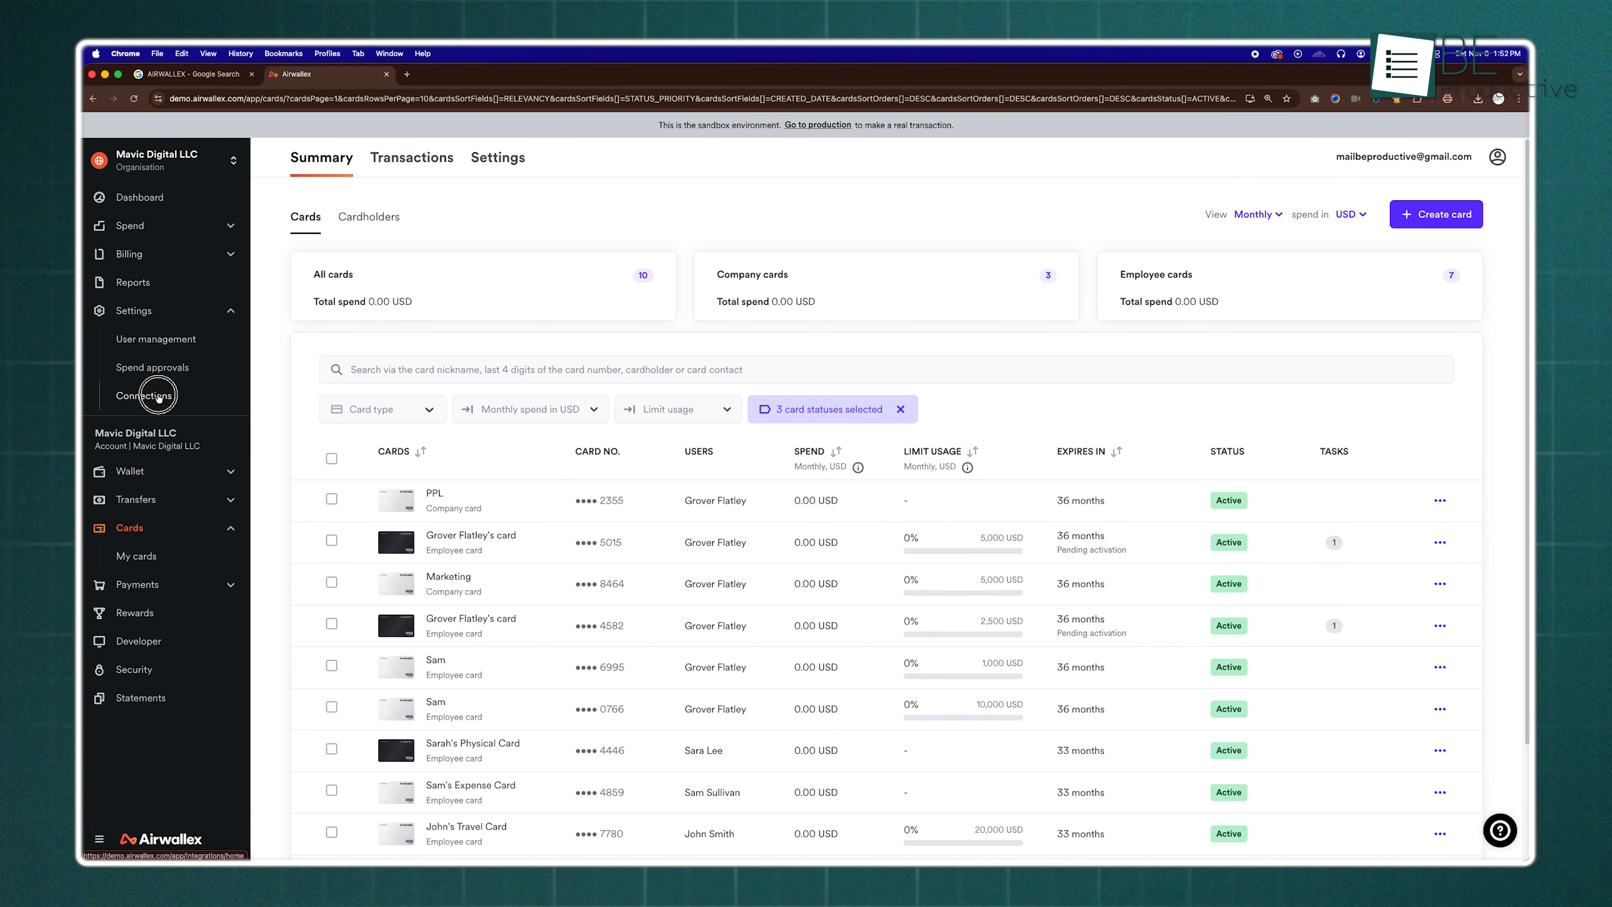
left_click(158, 395)
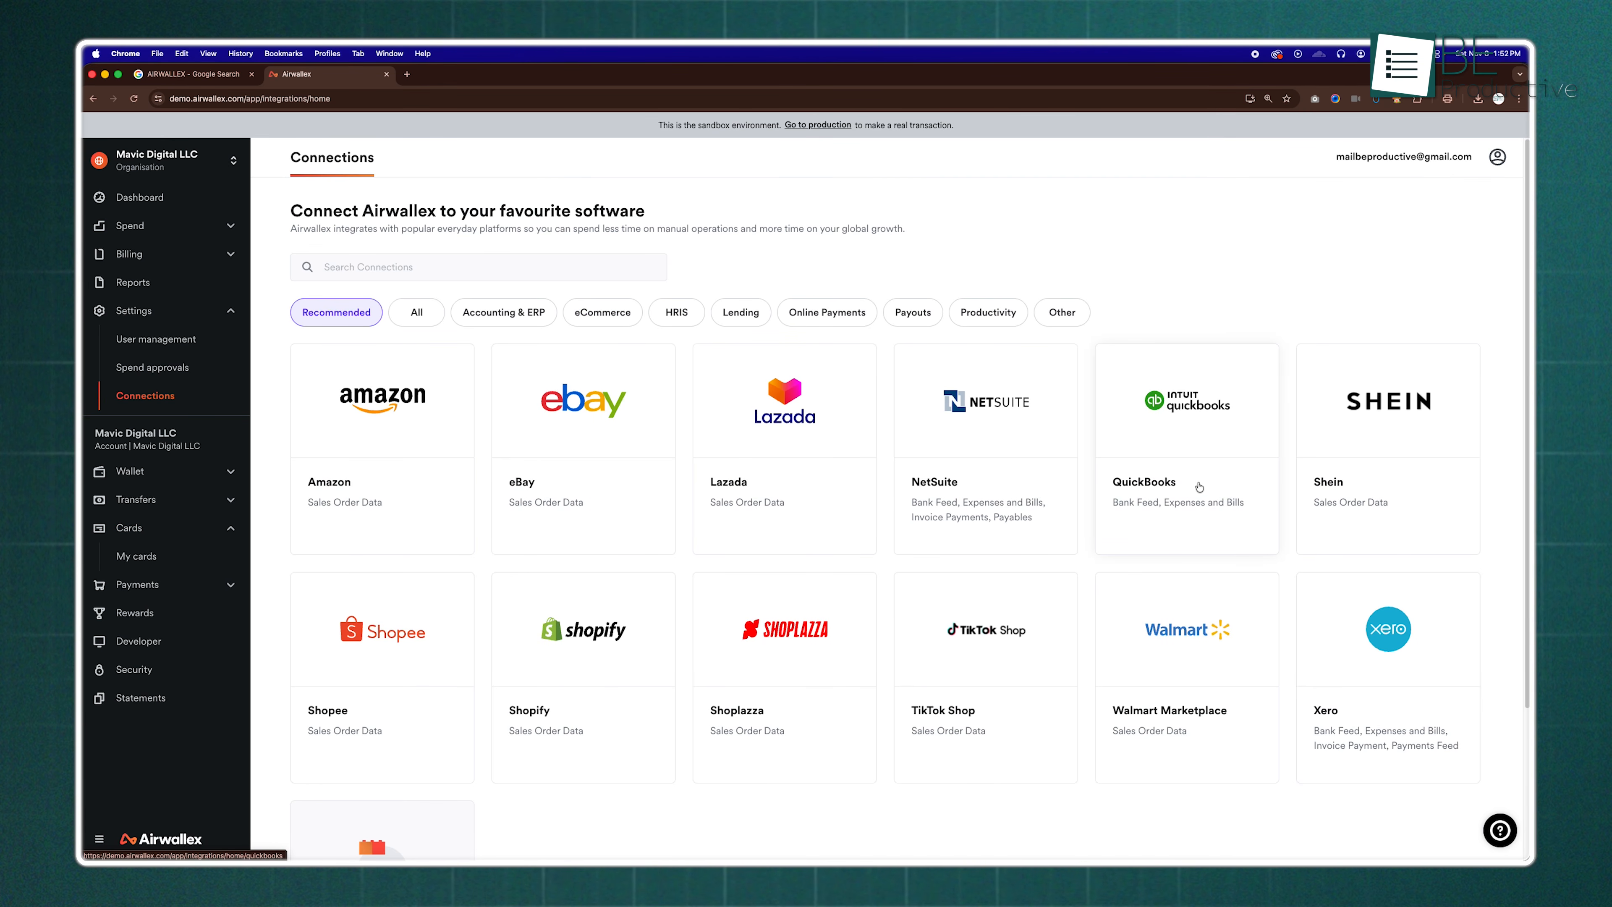
left_click(988, 493)
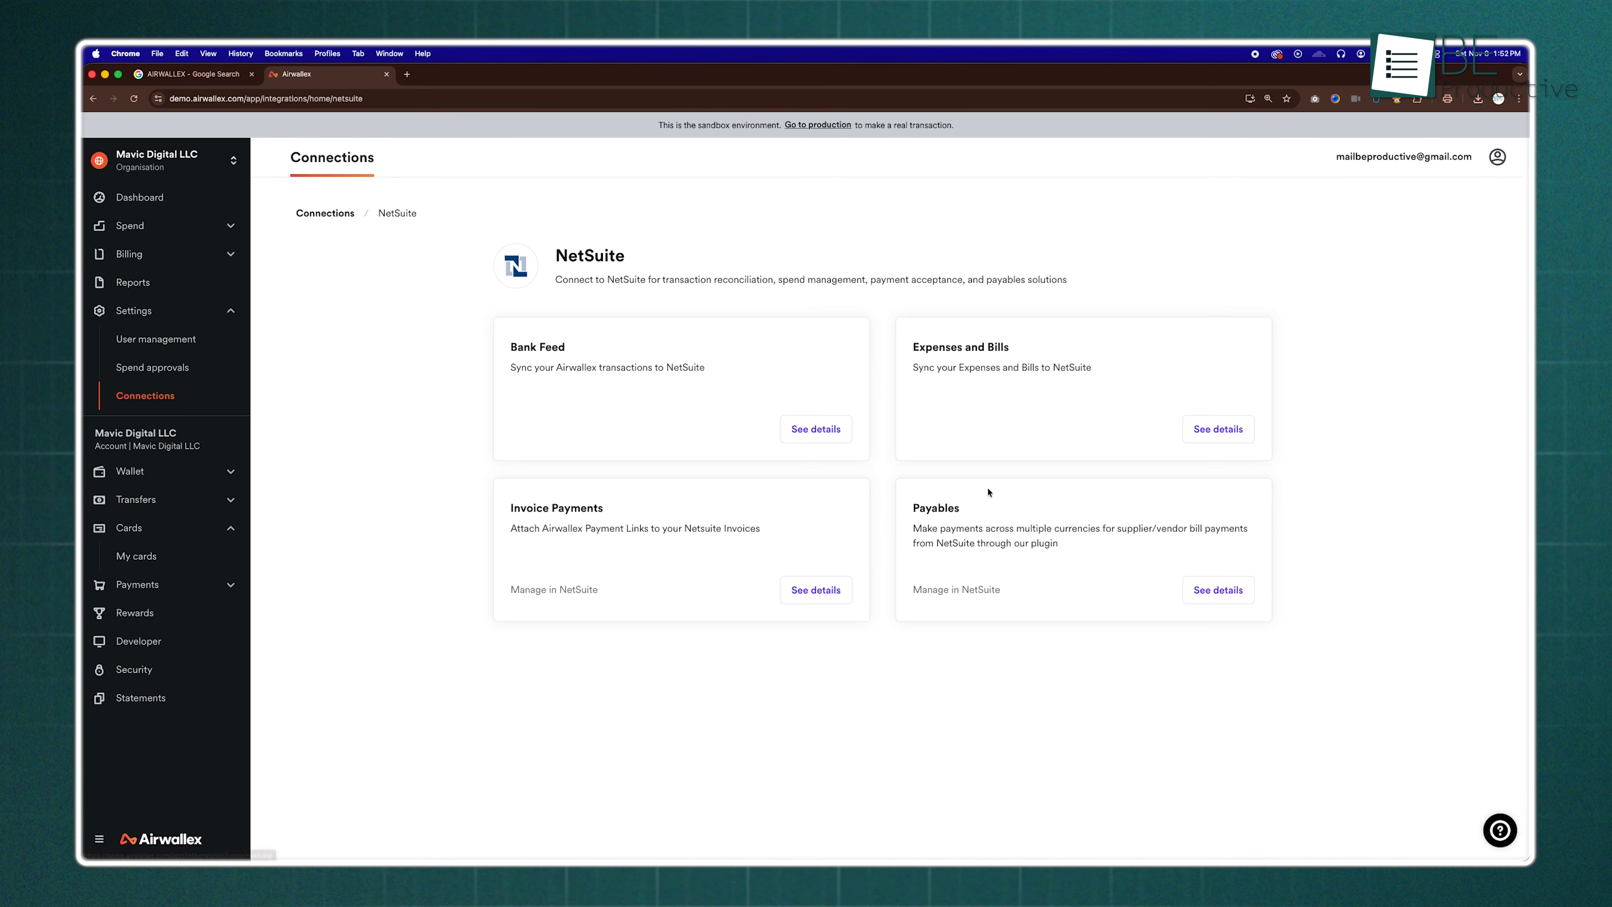
left_click(1209, 429)
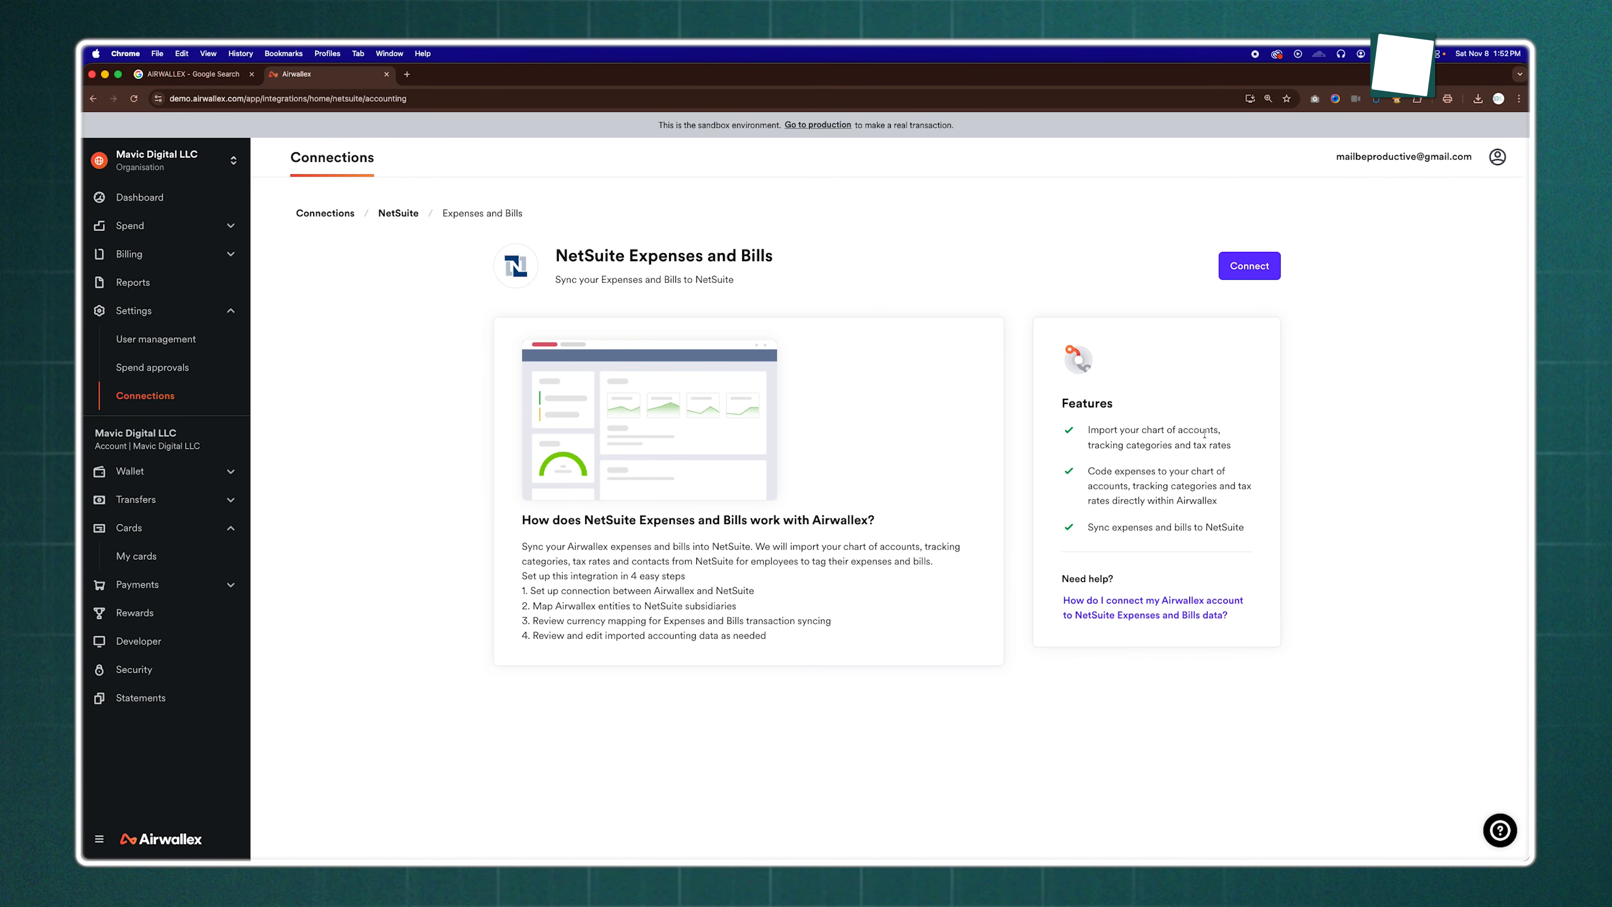
left_click(1270, 274)
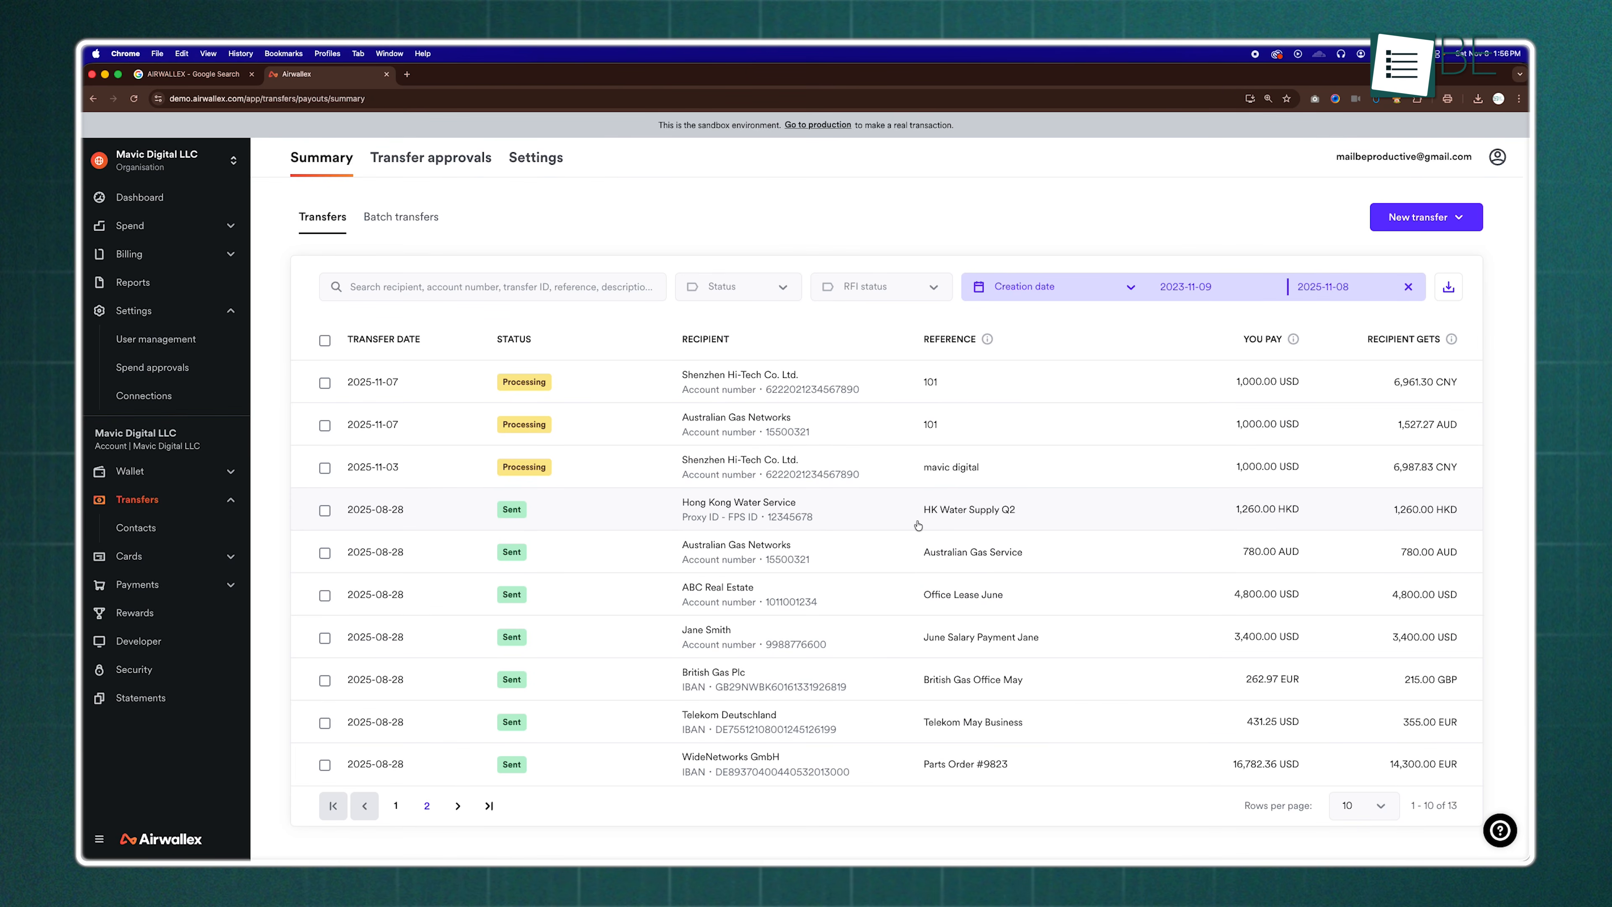
View the details of the Hong Kong Water Service transfer with reference HK Water Supply Q2
left_click(918, 525)
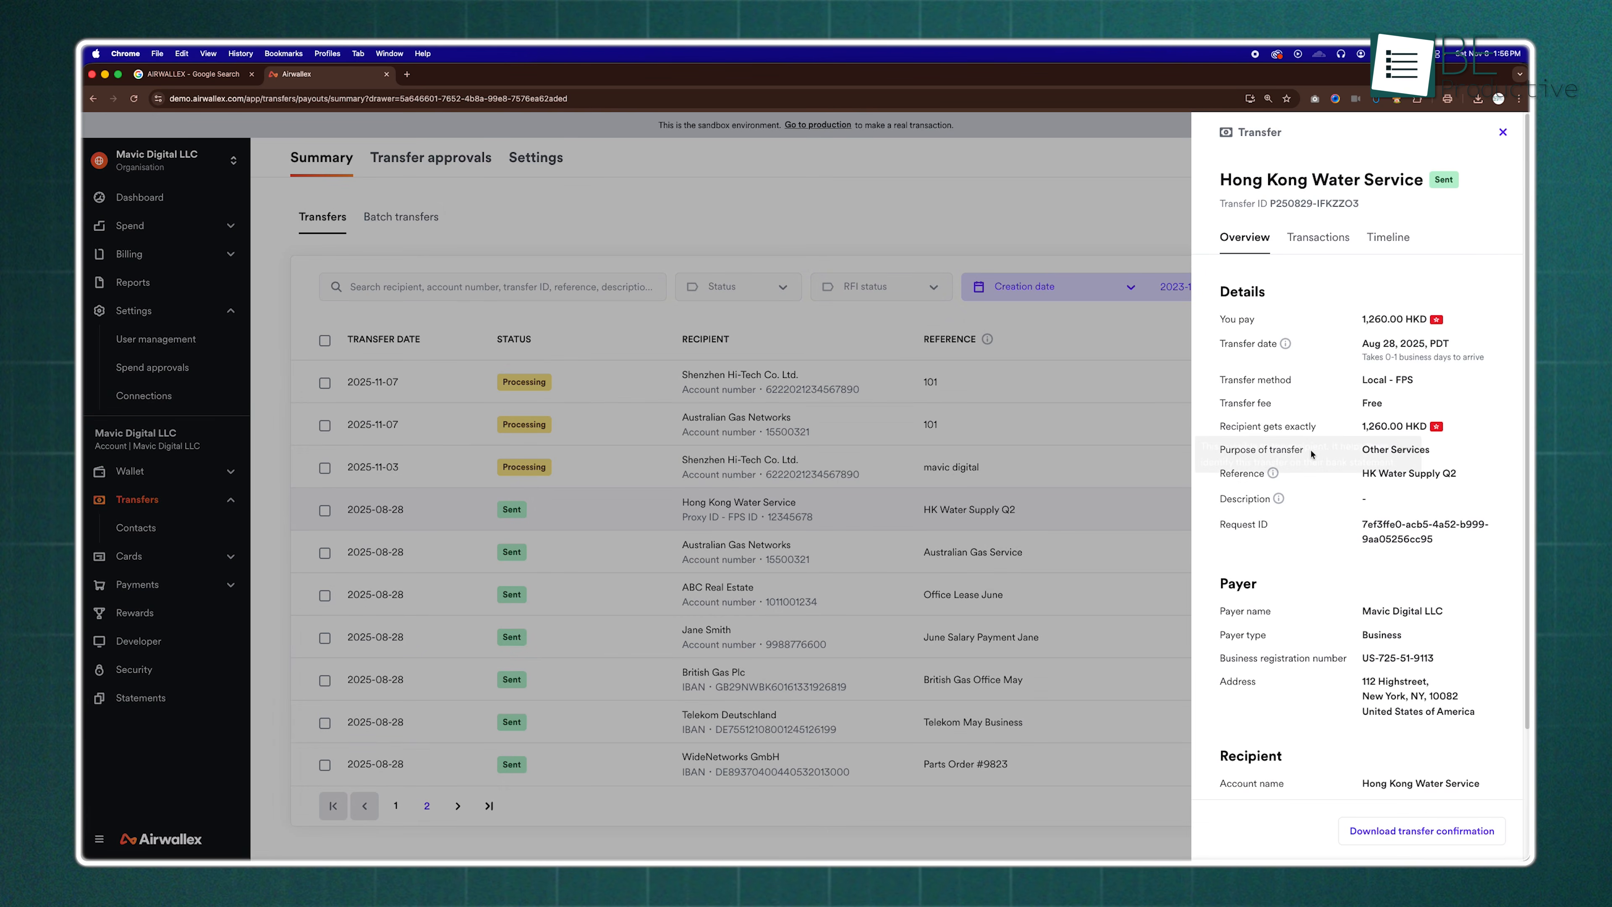
Review the Hong Kong Water Service transfer's payment, payer and recipient details, and check its related transactions
scroll(1377, 379, "down", 1)
scroll(1378, 379, "down", 5)
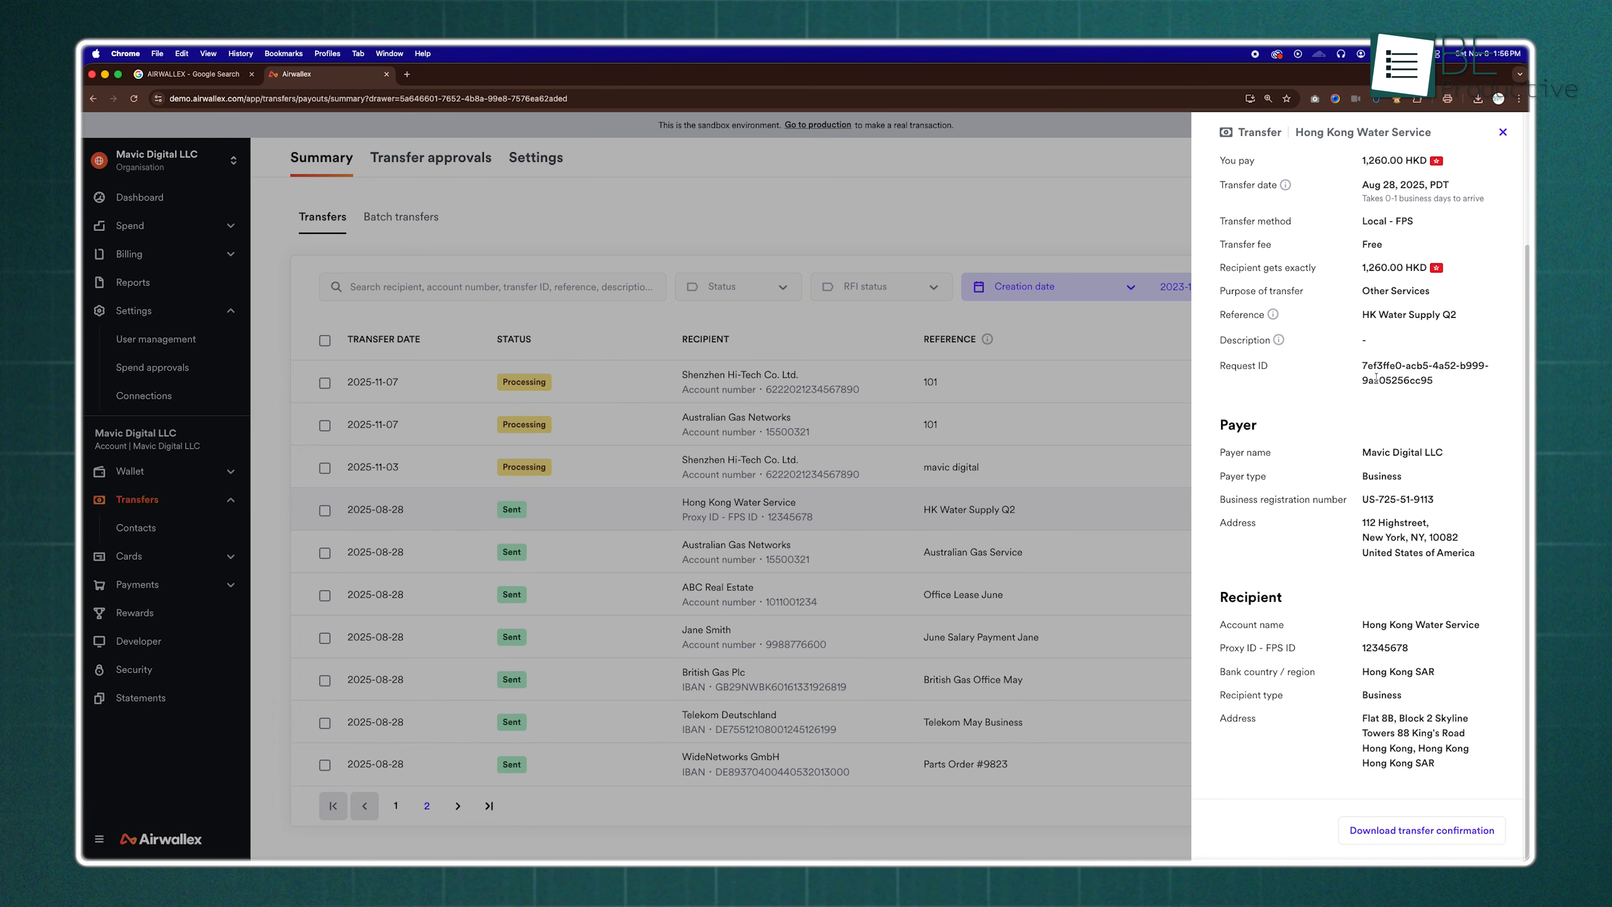
scroll(1375, 379, "up", 6)
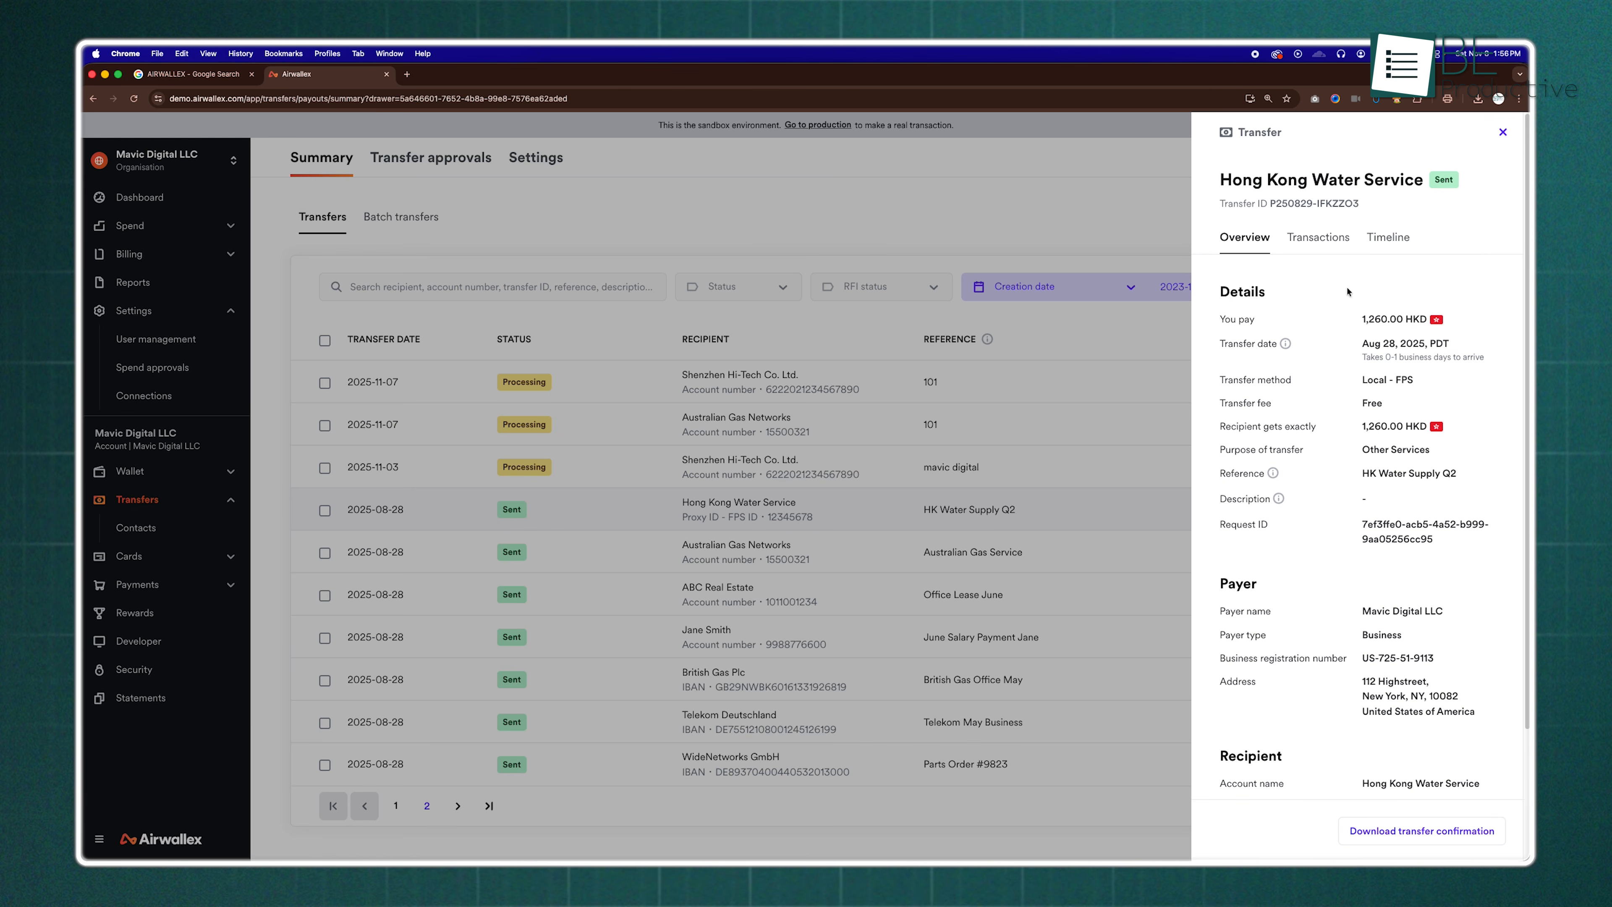
left_click(1329, 237)
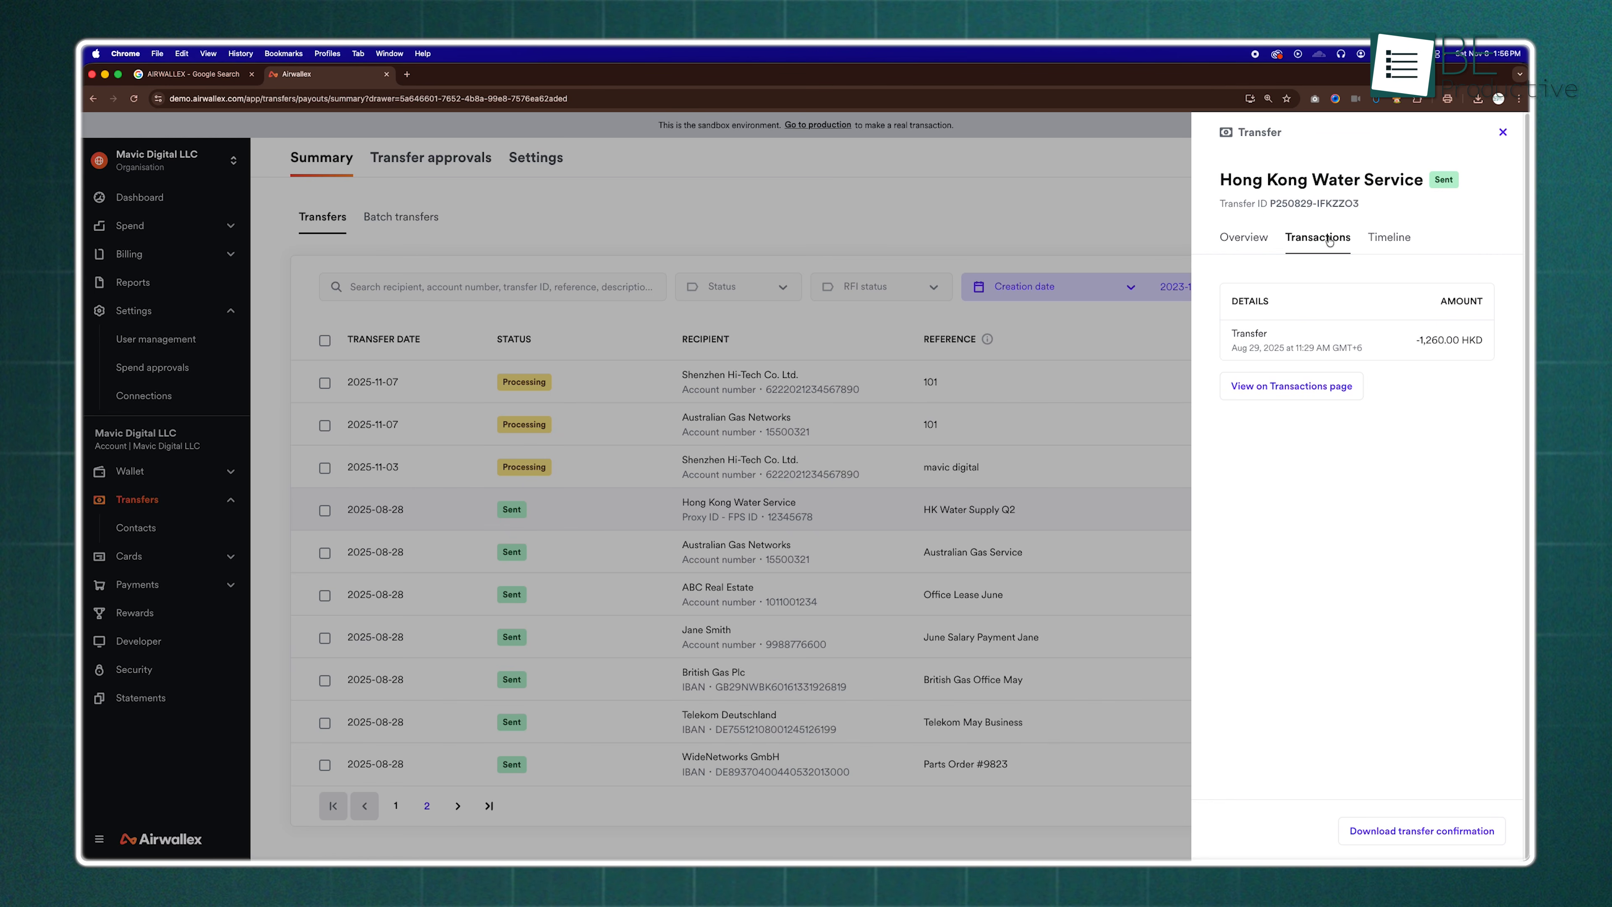
left_click(1344, 395)
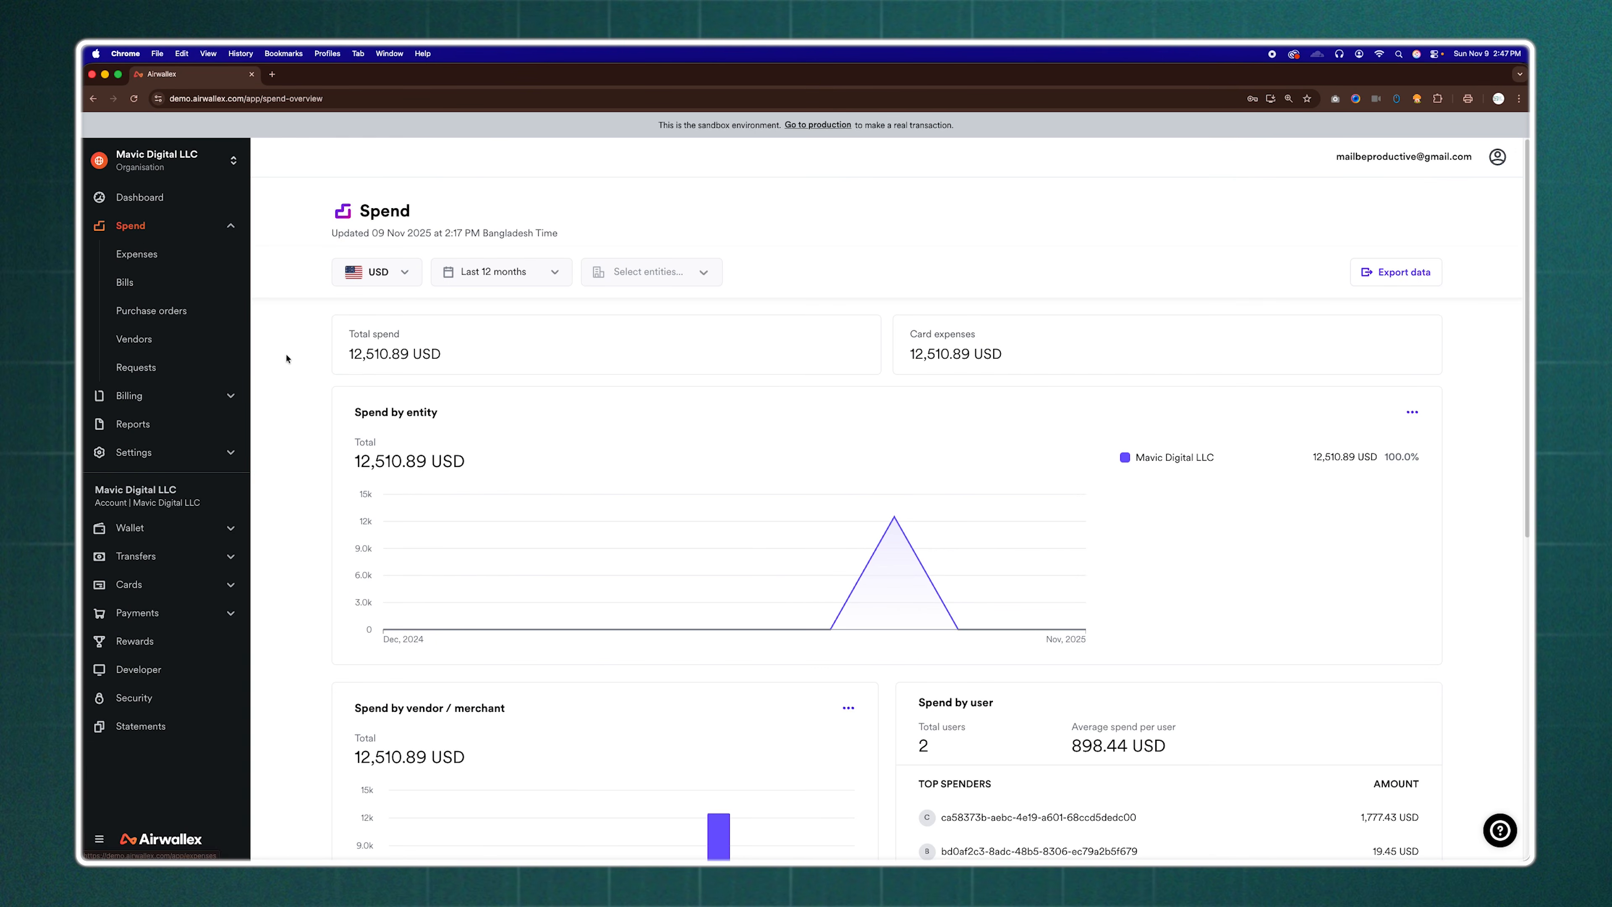
Switch the Spend by vendor / merchant graph in the spend overview to an area chart
scroll(291, 369, "down", 5)
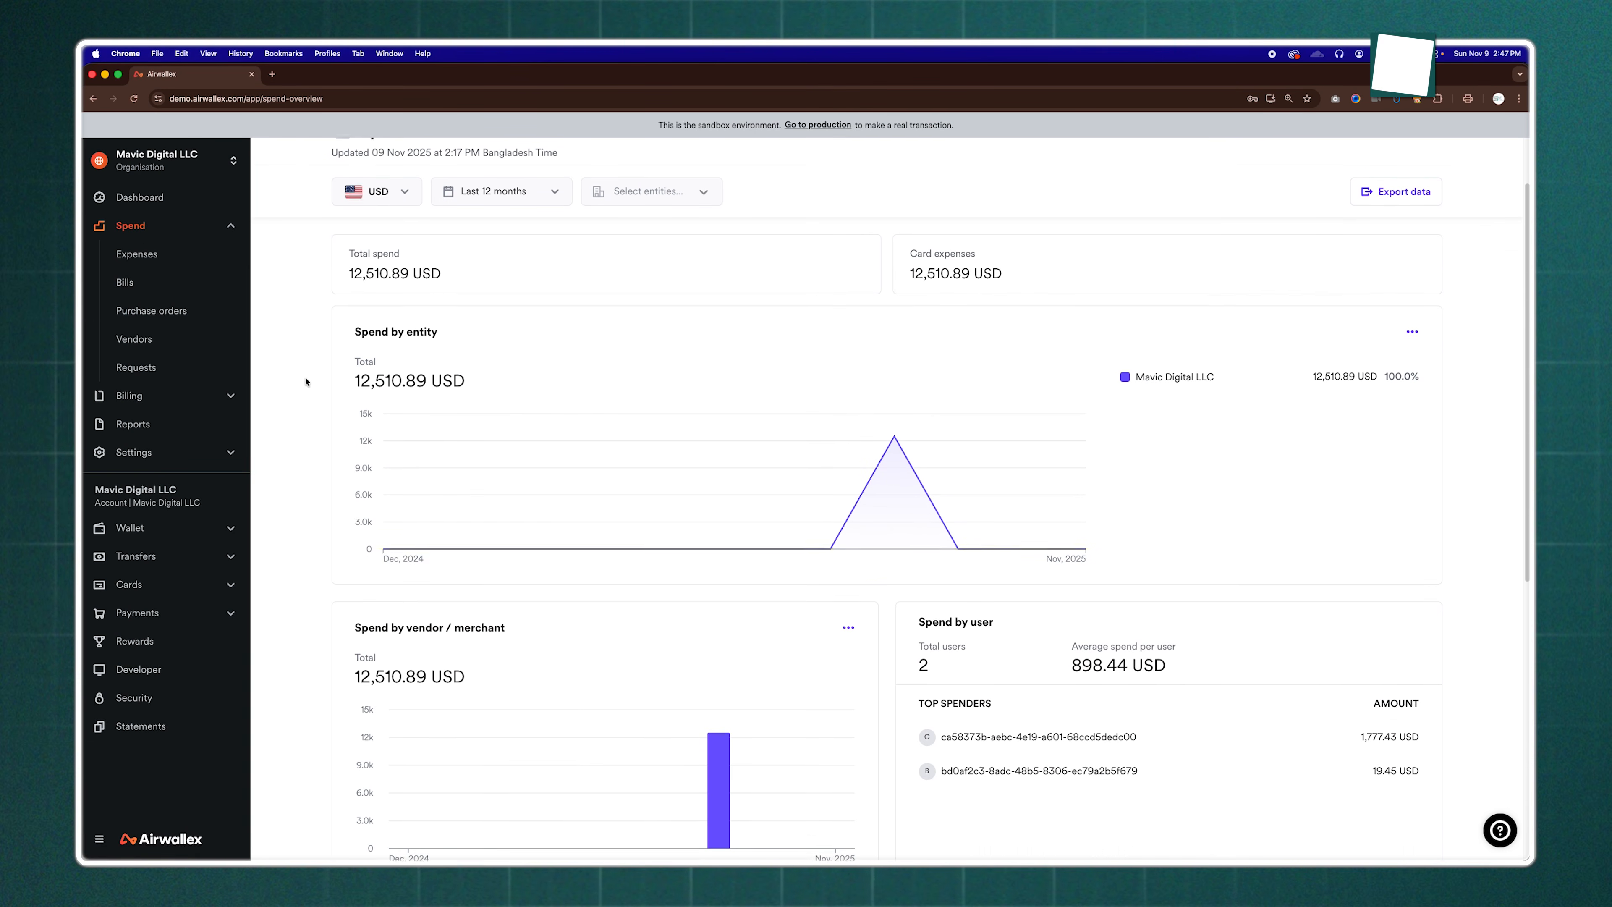
left_click(848, 435)
left_click(783, 467)
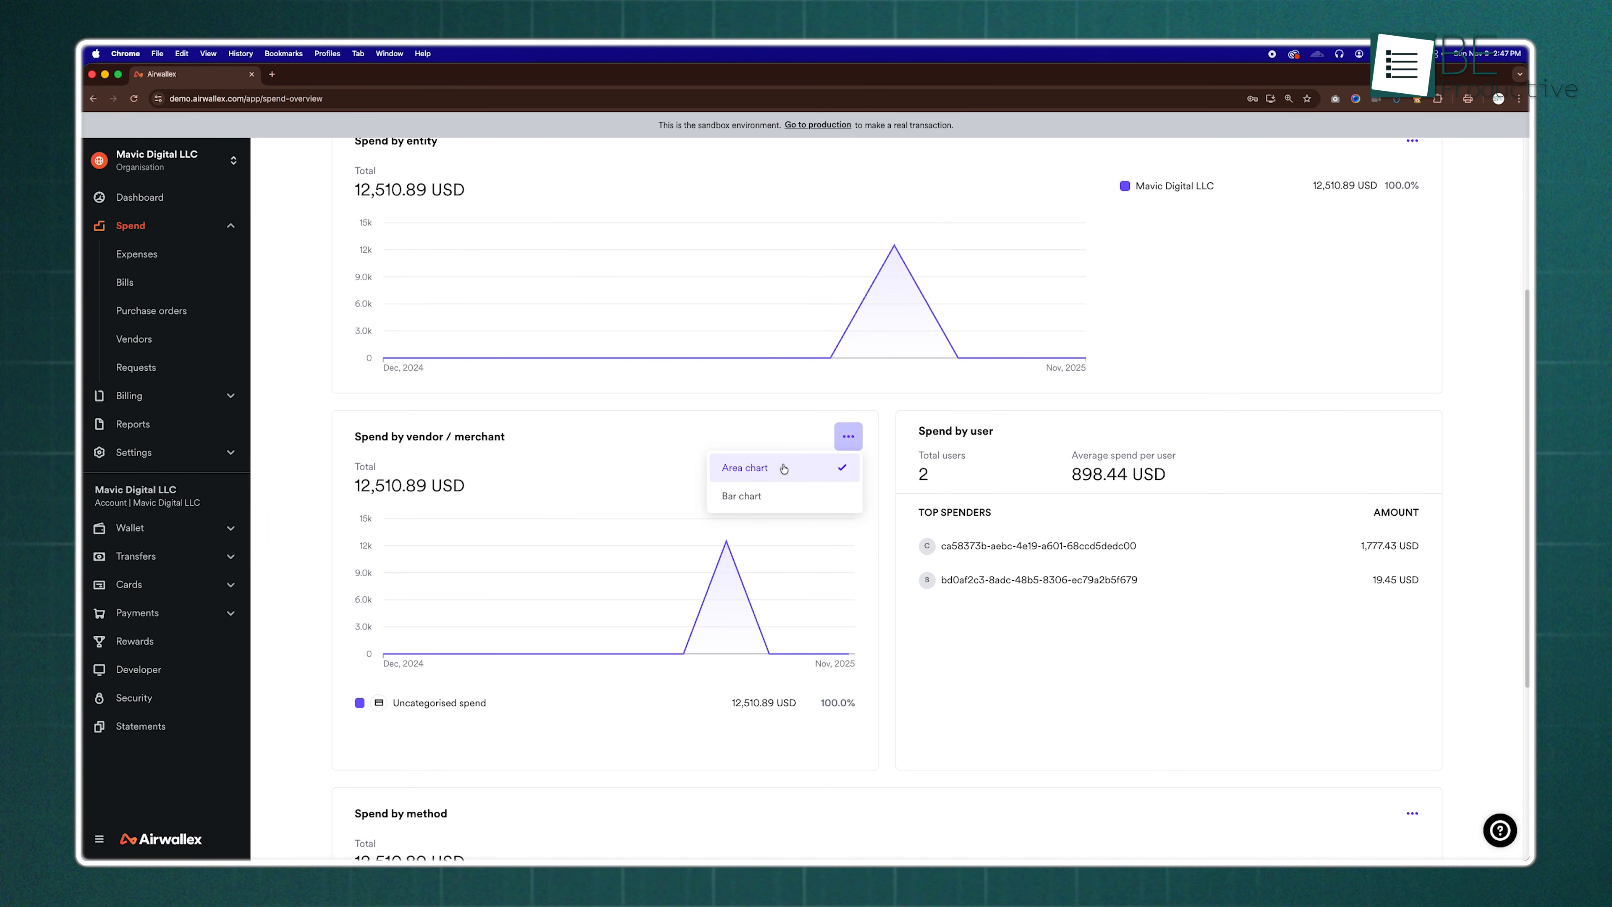
Inspect the Apple Store (US) transaction in the employee travel card's spend list, then return to the card's overview
scroll(990, 666, "down", 5)
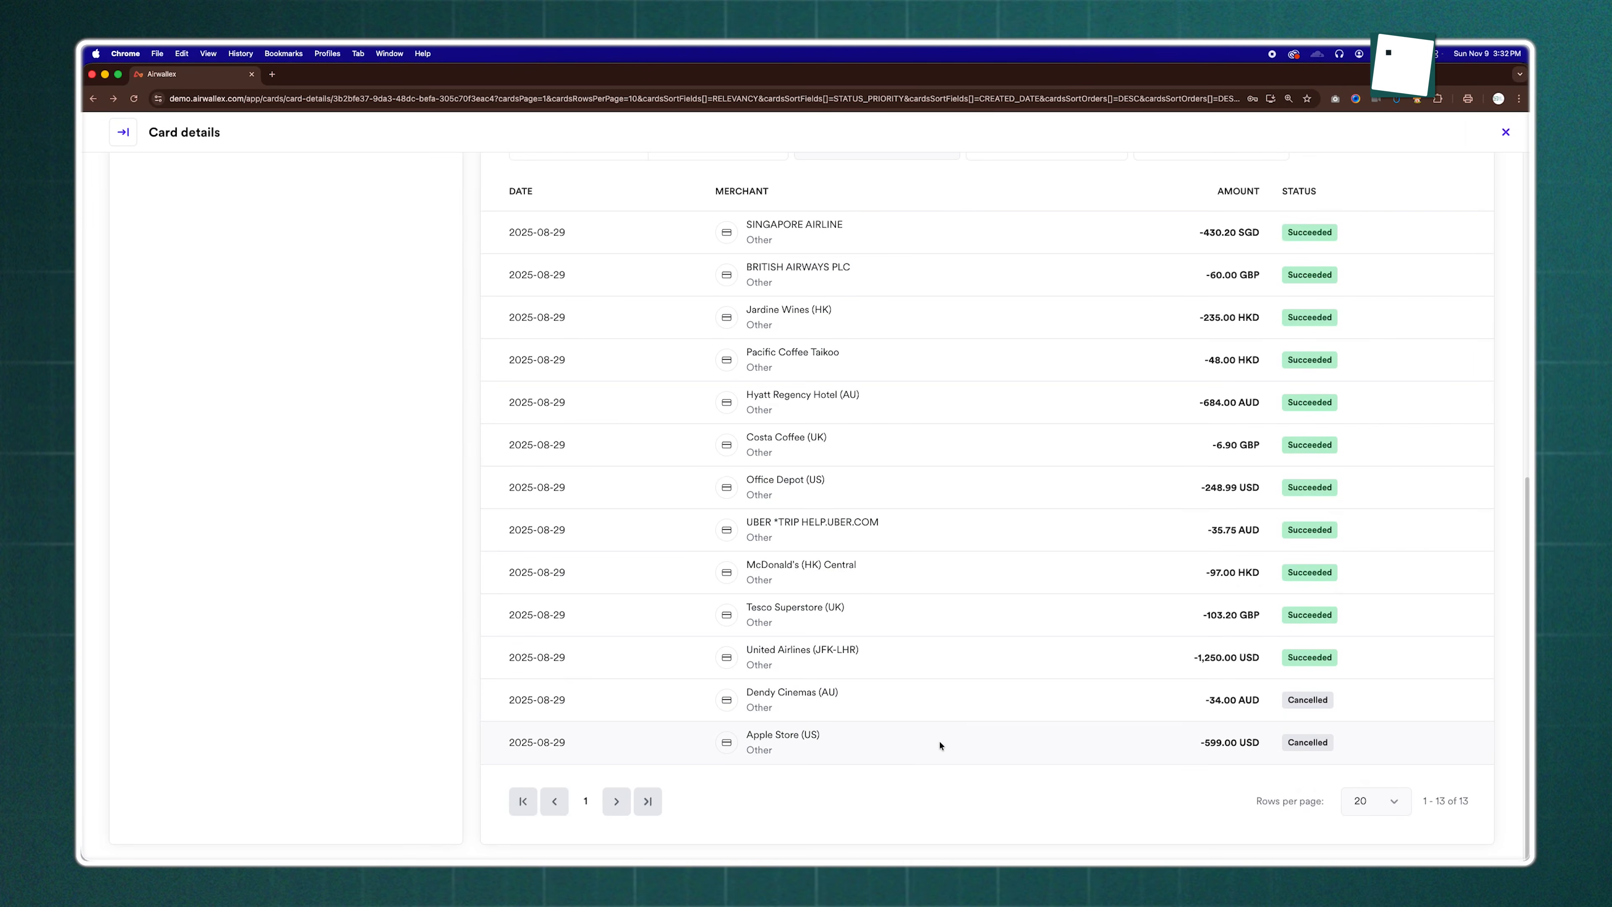
left_click(939, 745)
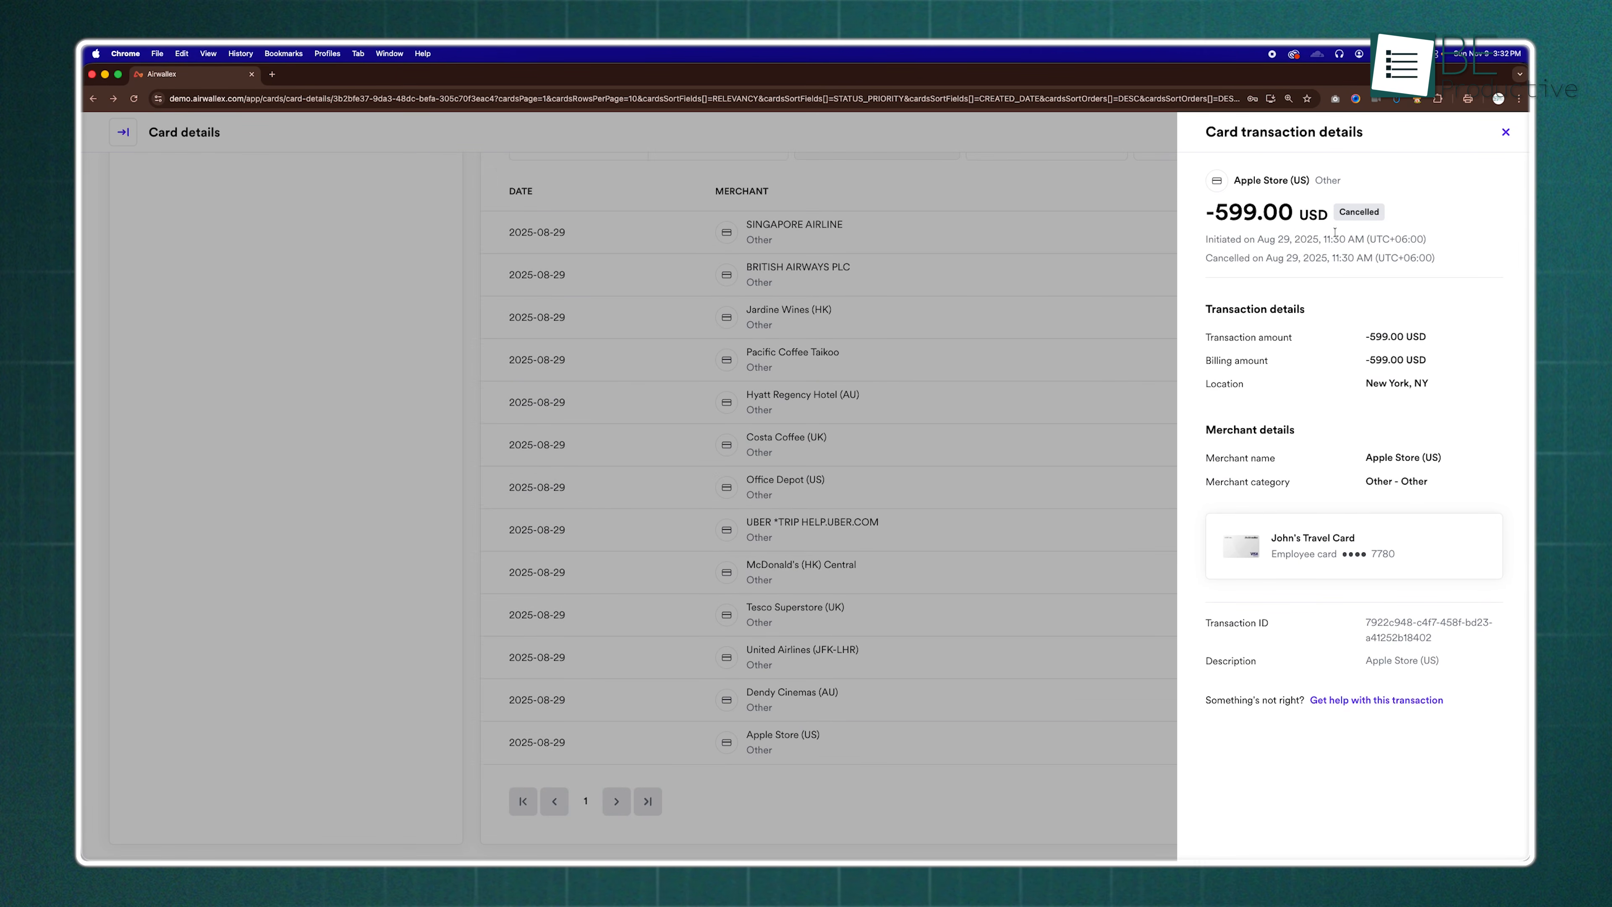
left_click(953, 446)
scroll(954, 446, "up", 10)
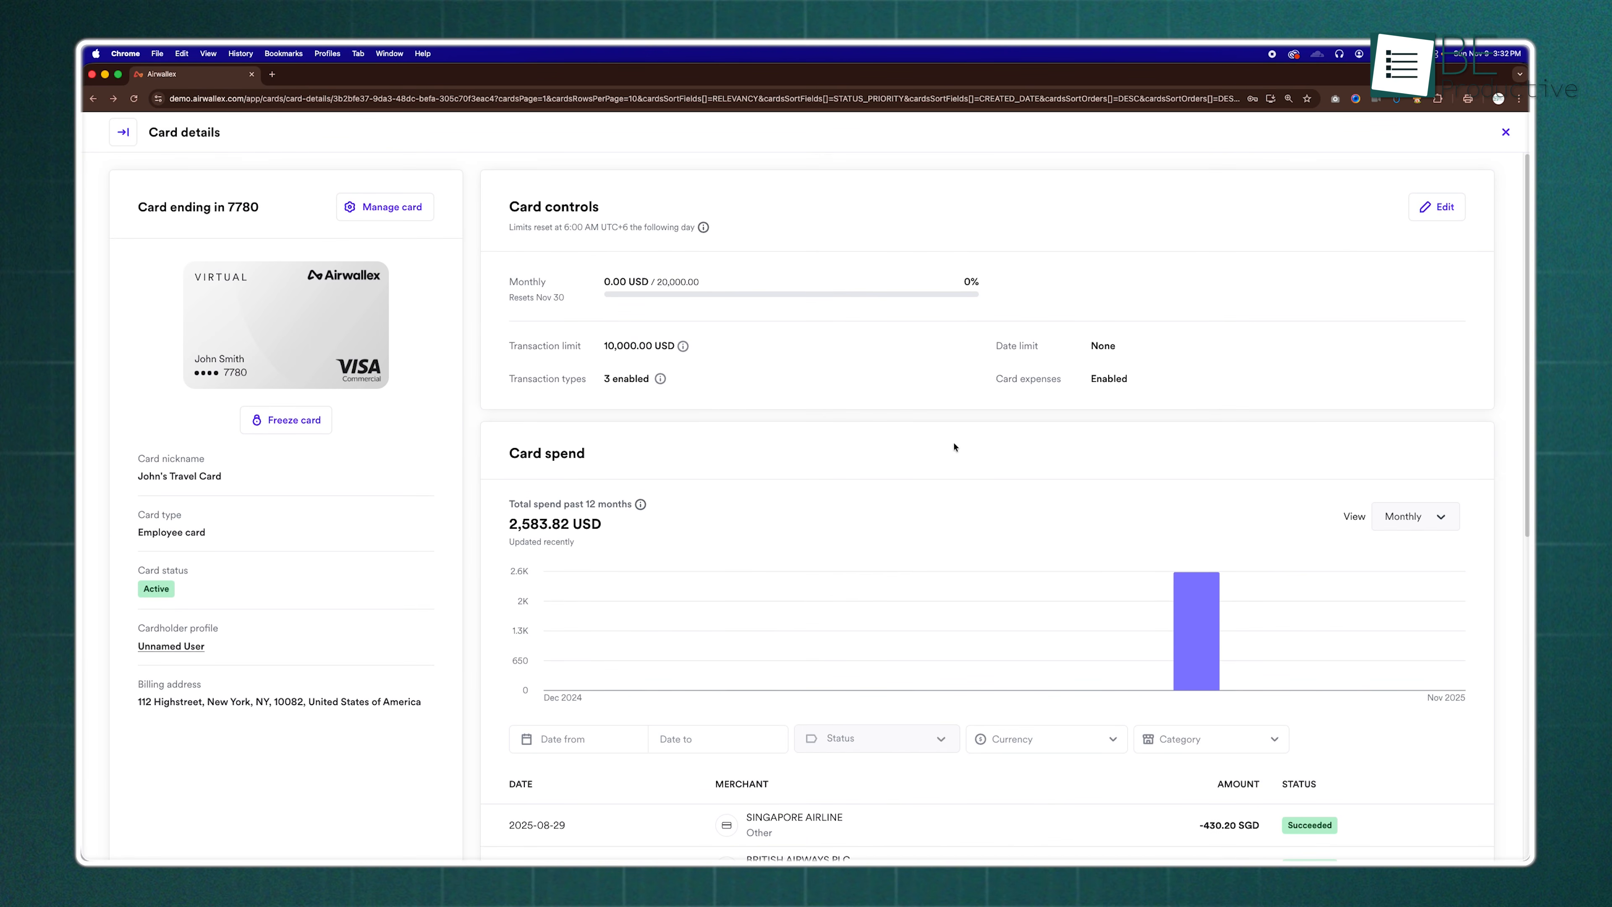
Open the employee travel card's limits for editing and leave without saving changes
left_click(1437, 207)
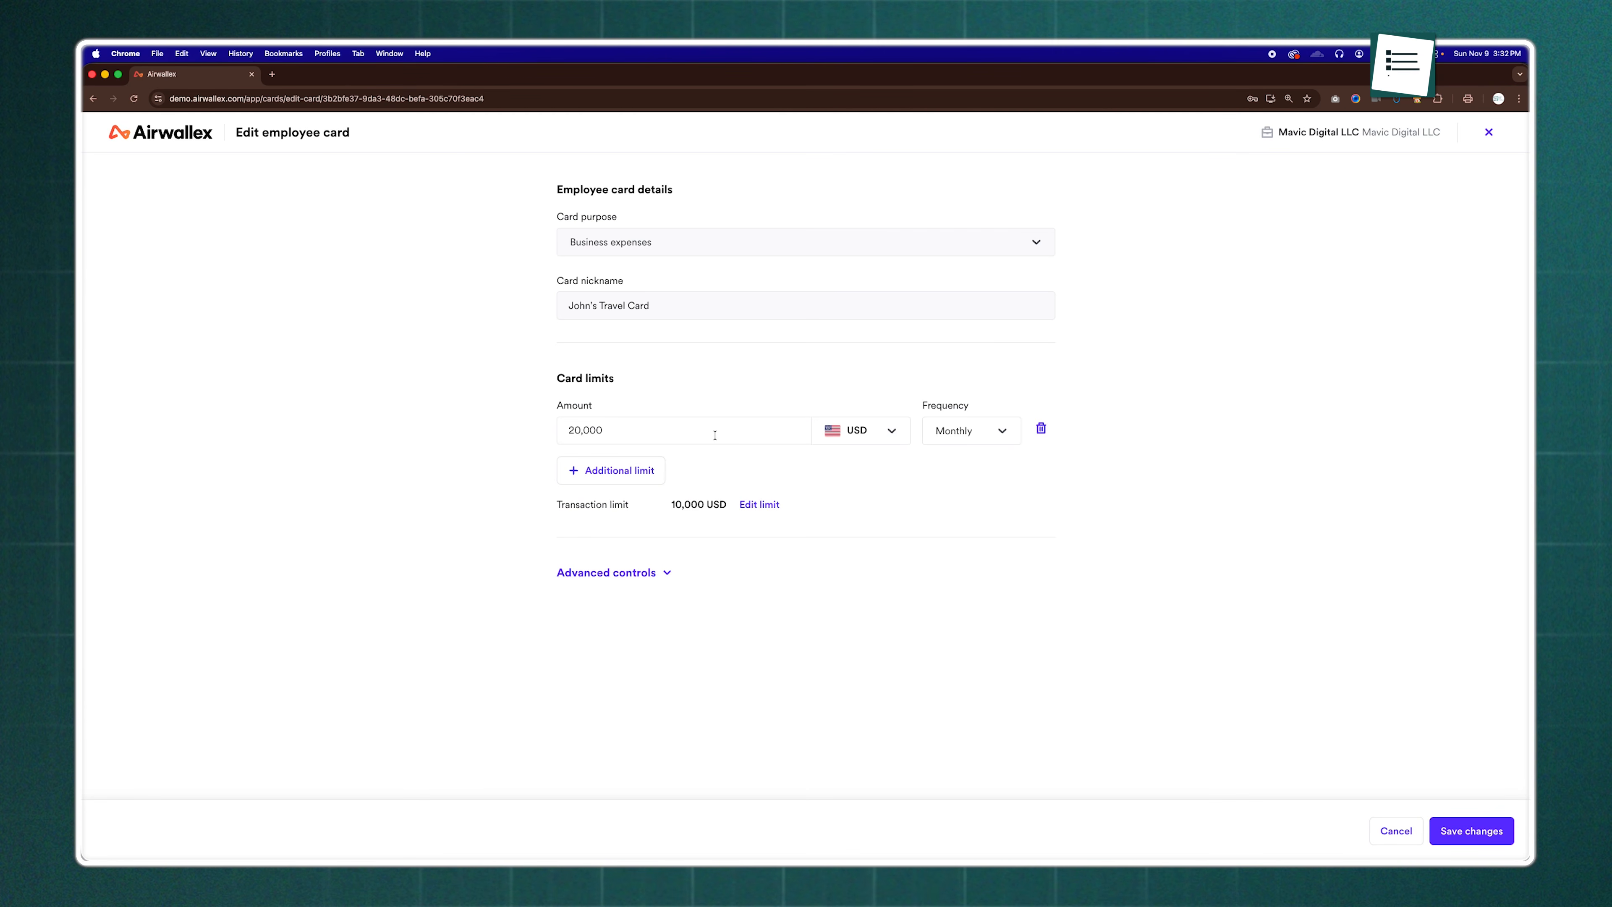
left_click(1393, 832)
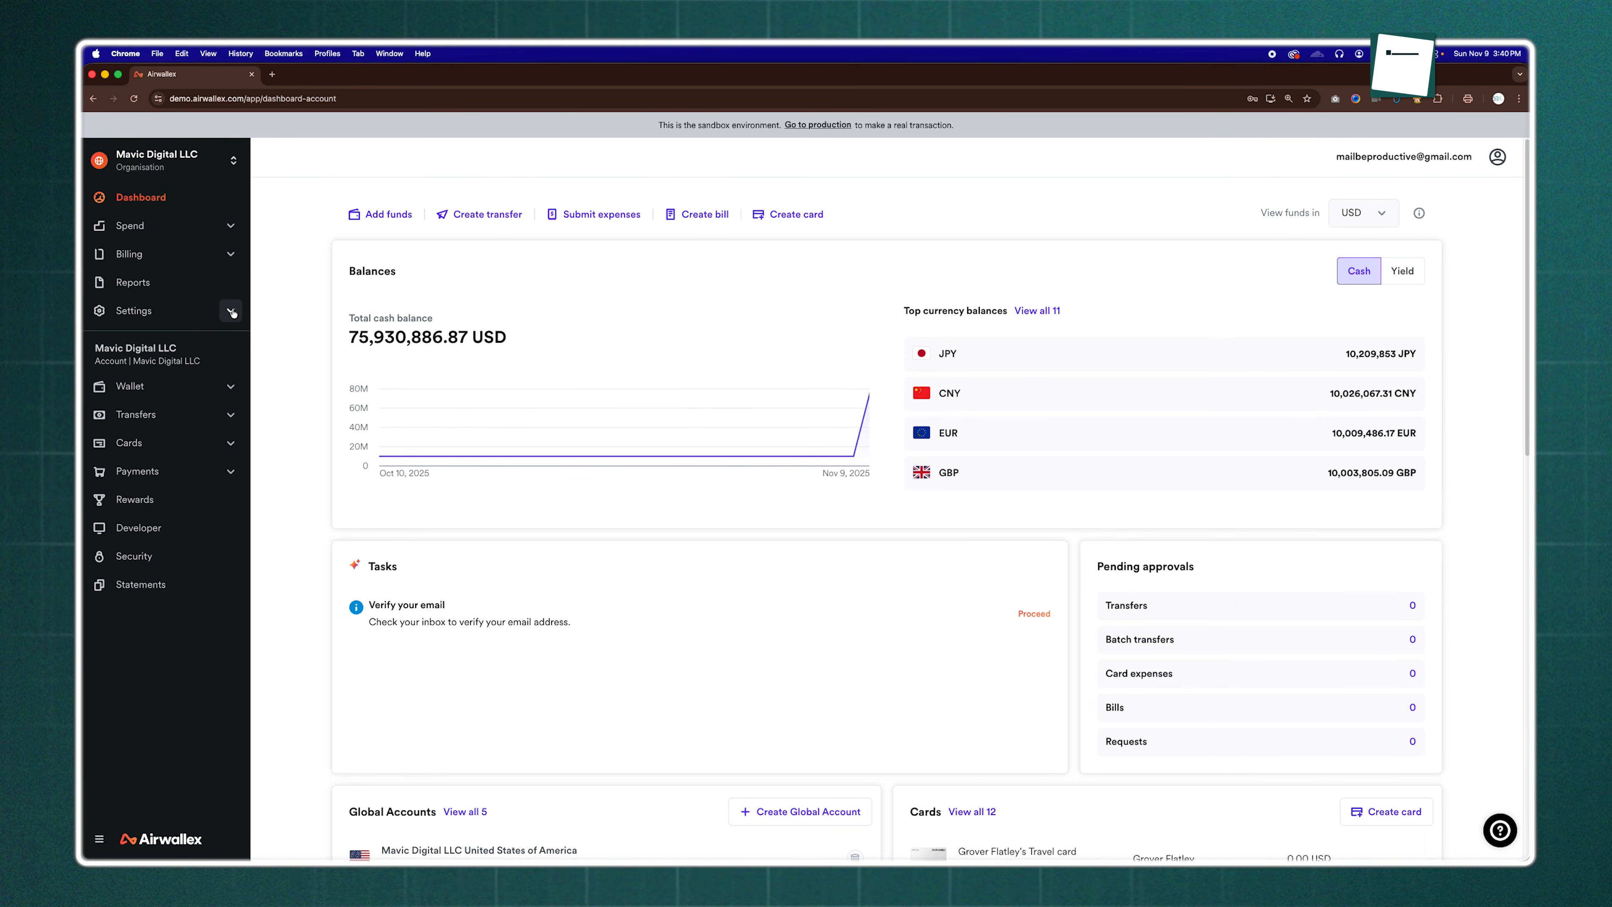
Open the organisation's user management settings to view the users, their roles and departments
left_click(231, 311)
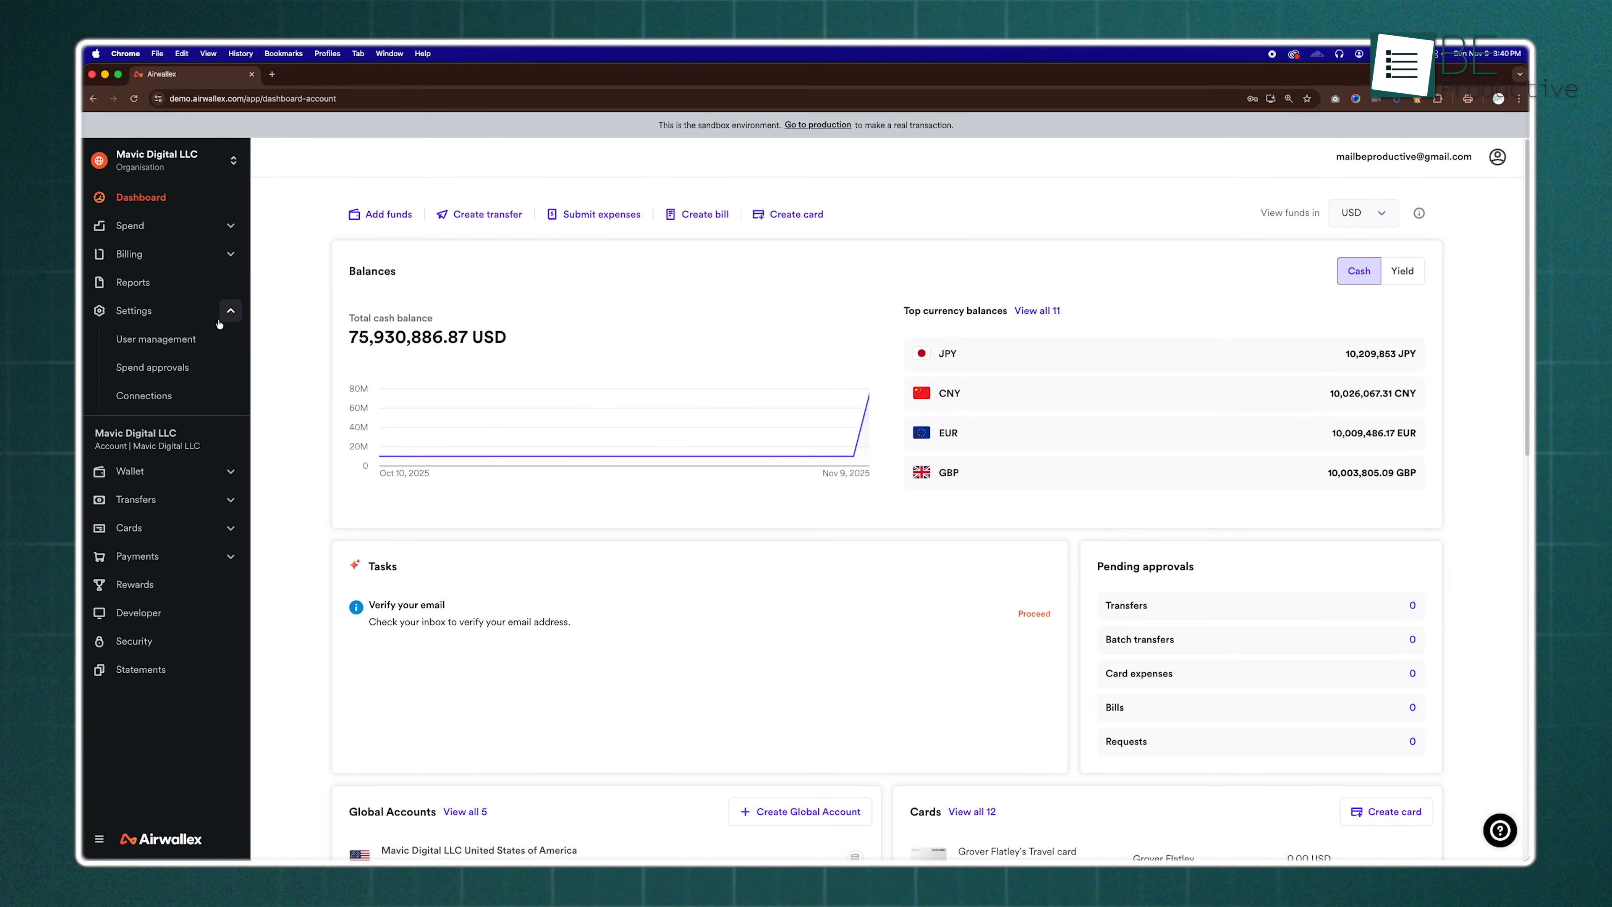
left_click(179, 340)
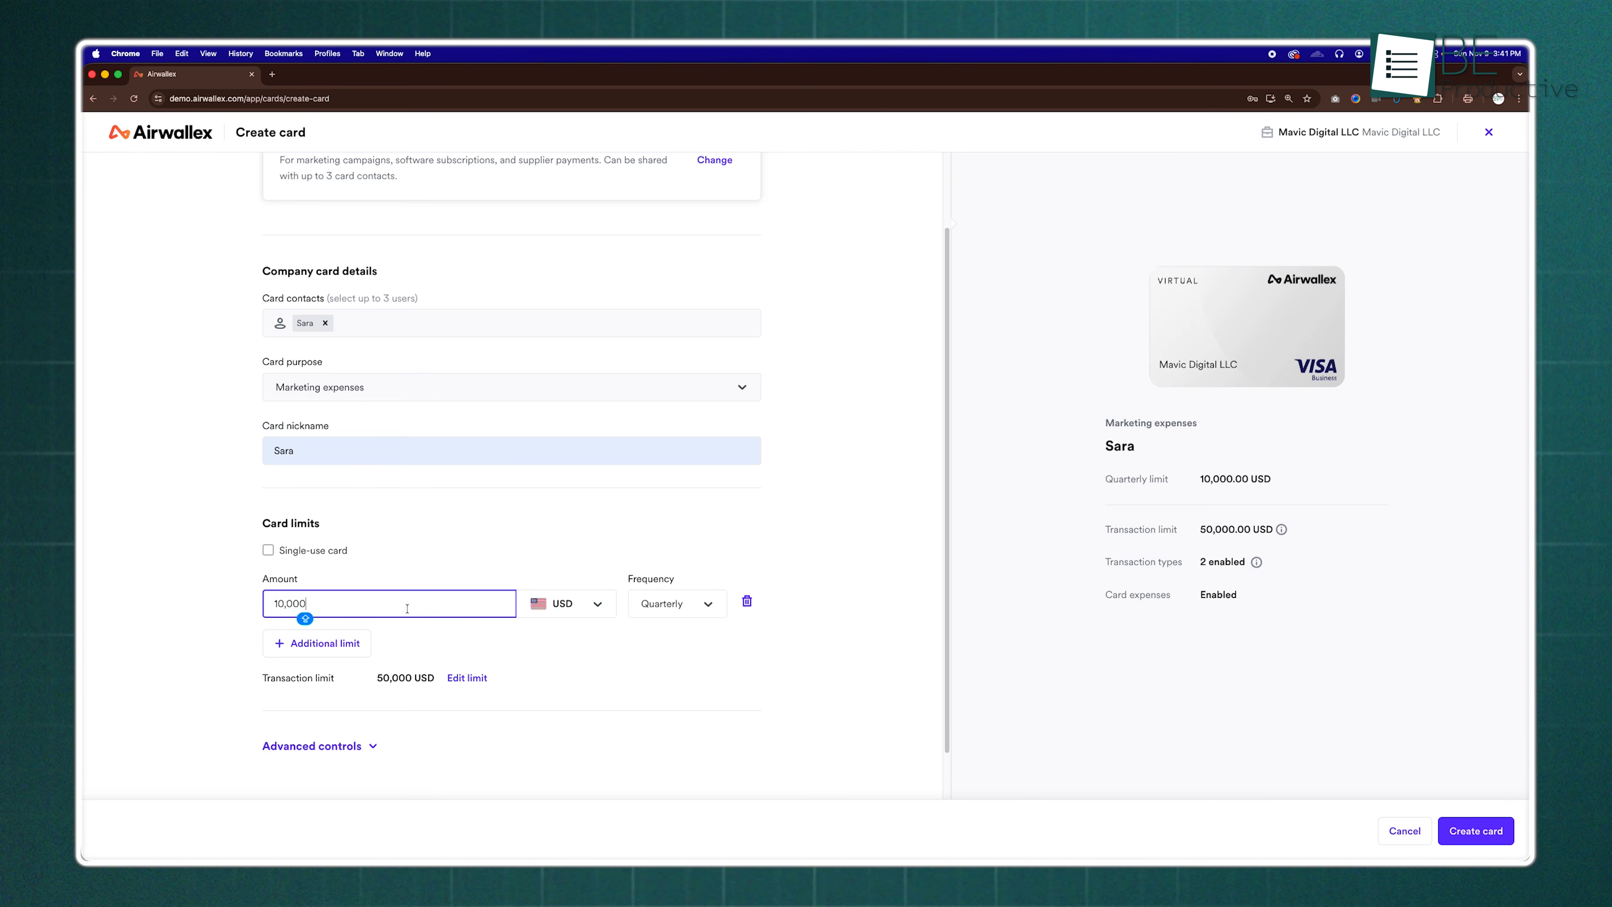
Add an additional limit of 2,500 USD with Monthly frequency to the new marketing expenses company card
left_click(714, 660)
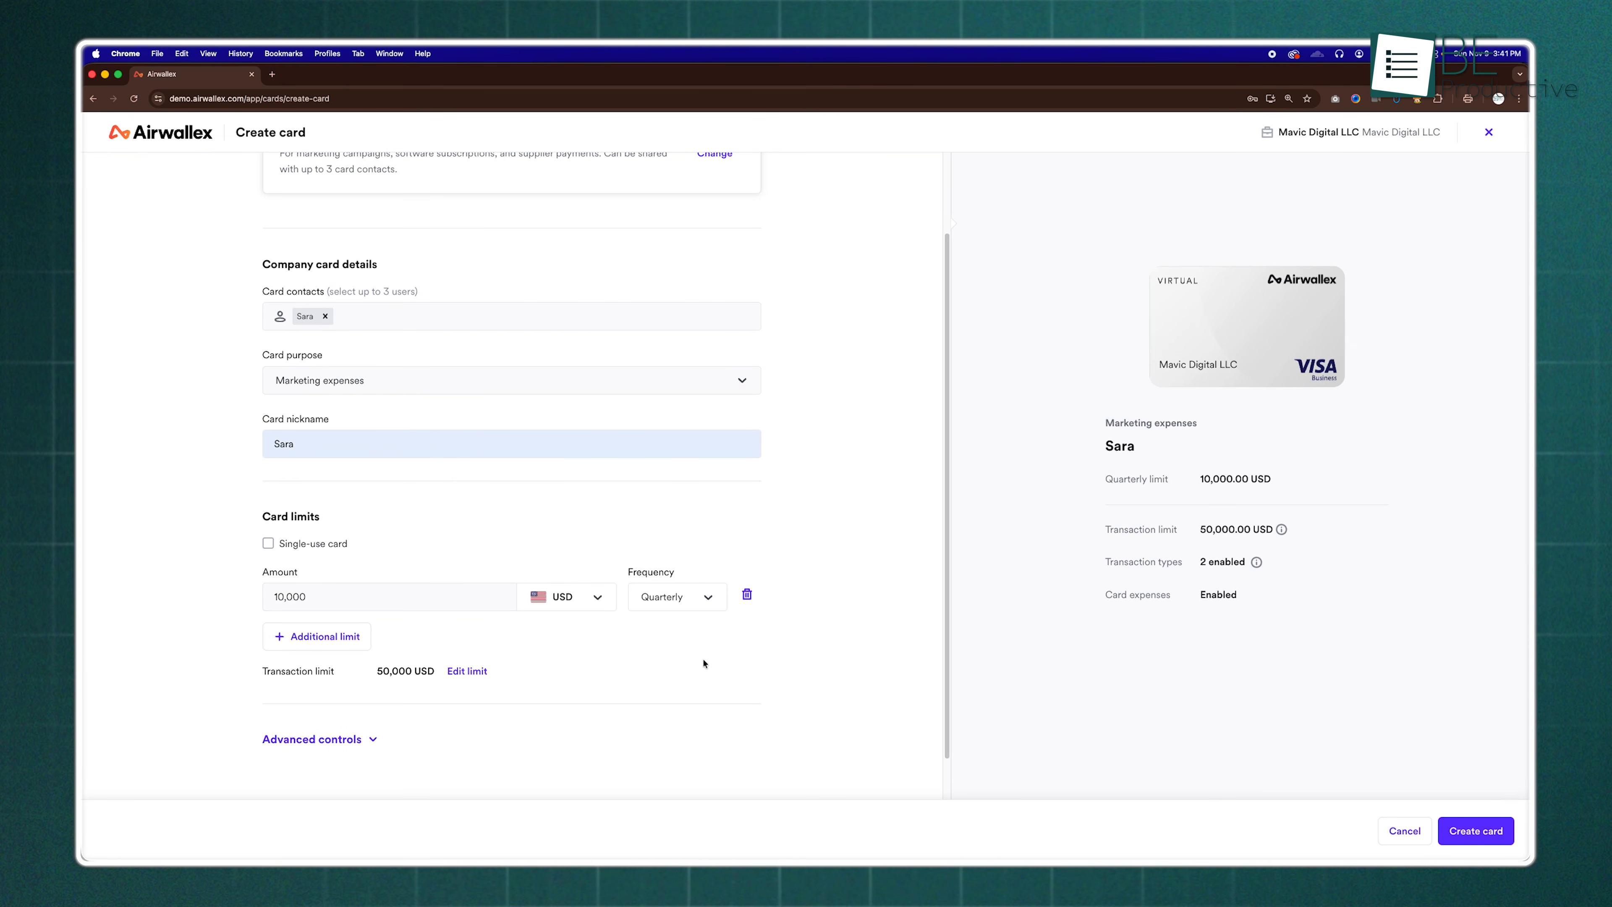
left_click(324, 641)
left_click(367, 652)
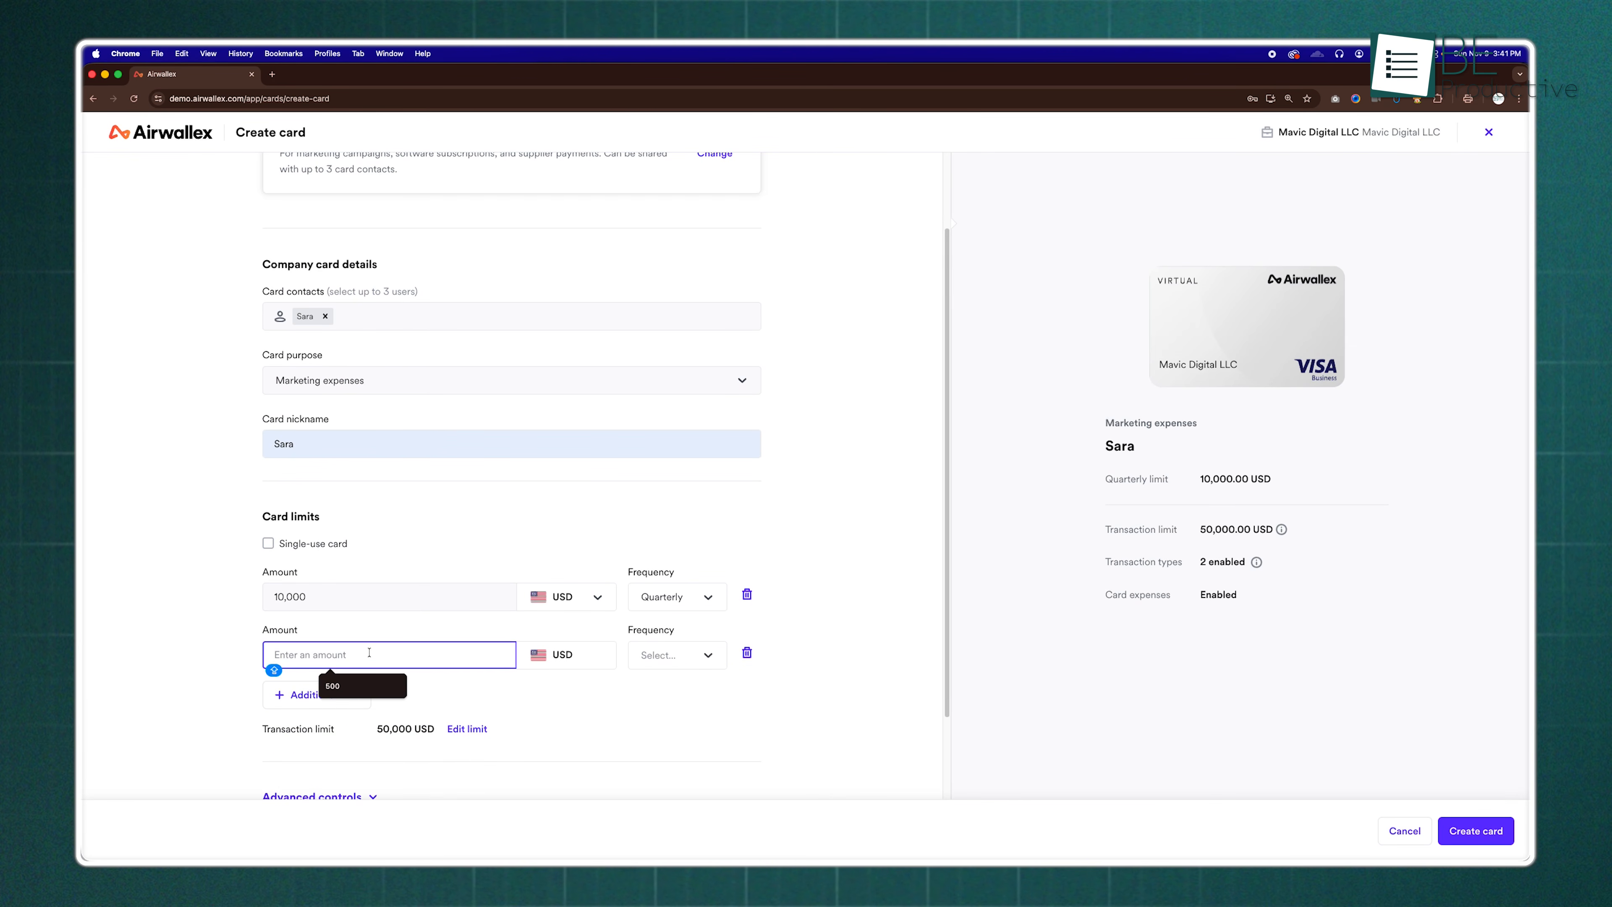
type("2,500")
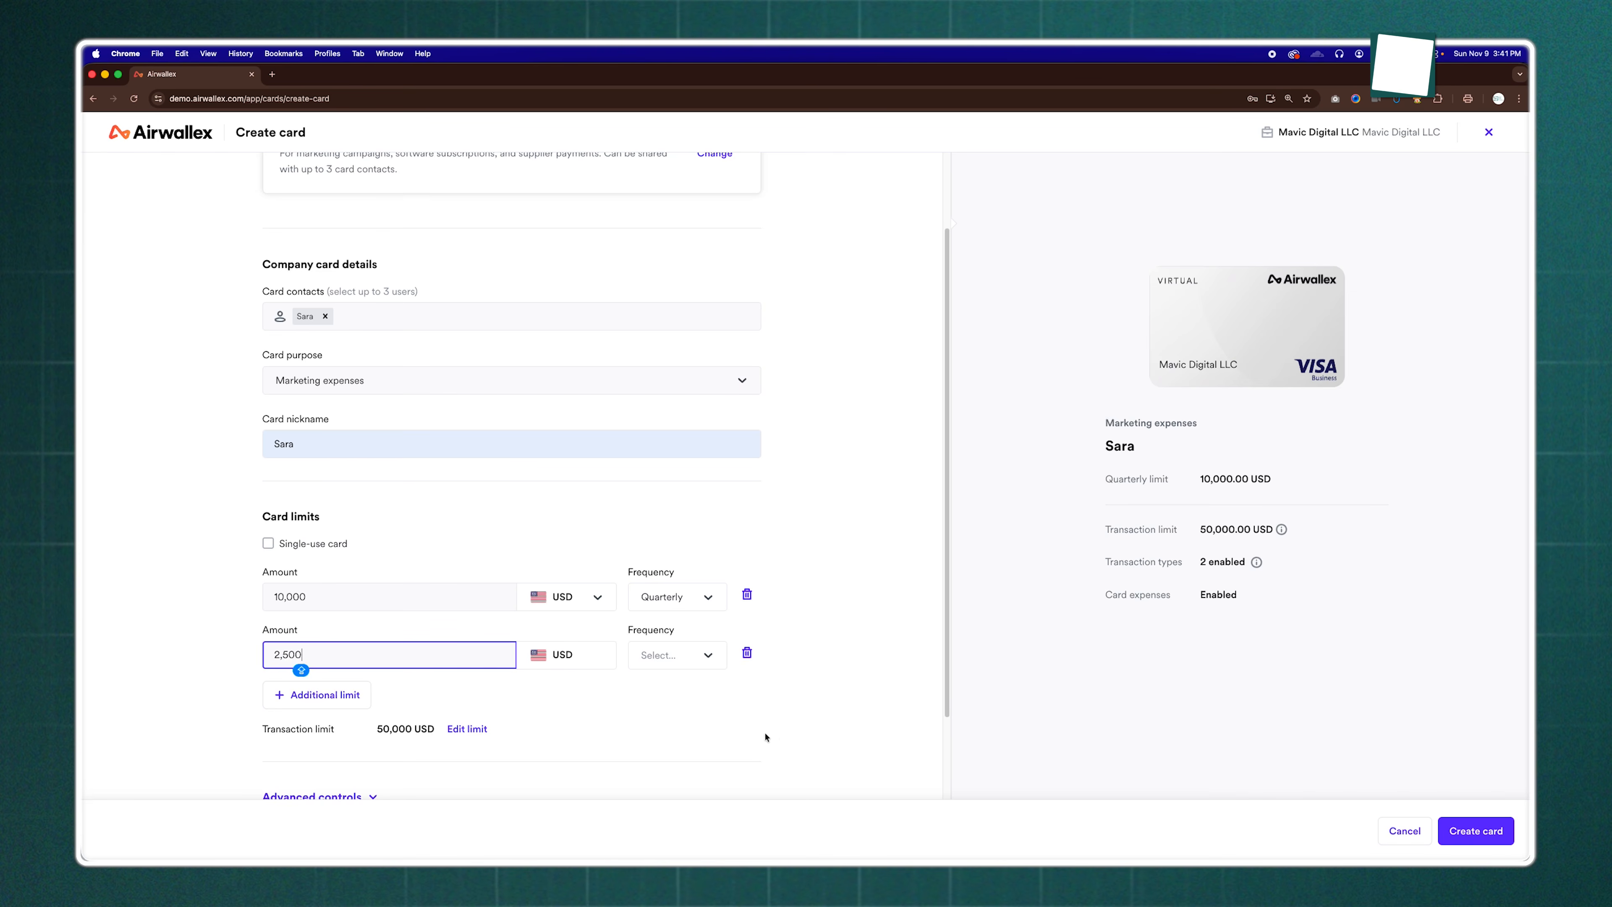
left_click(709, 657)
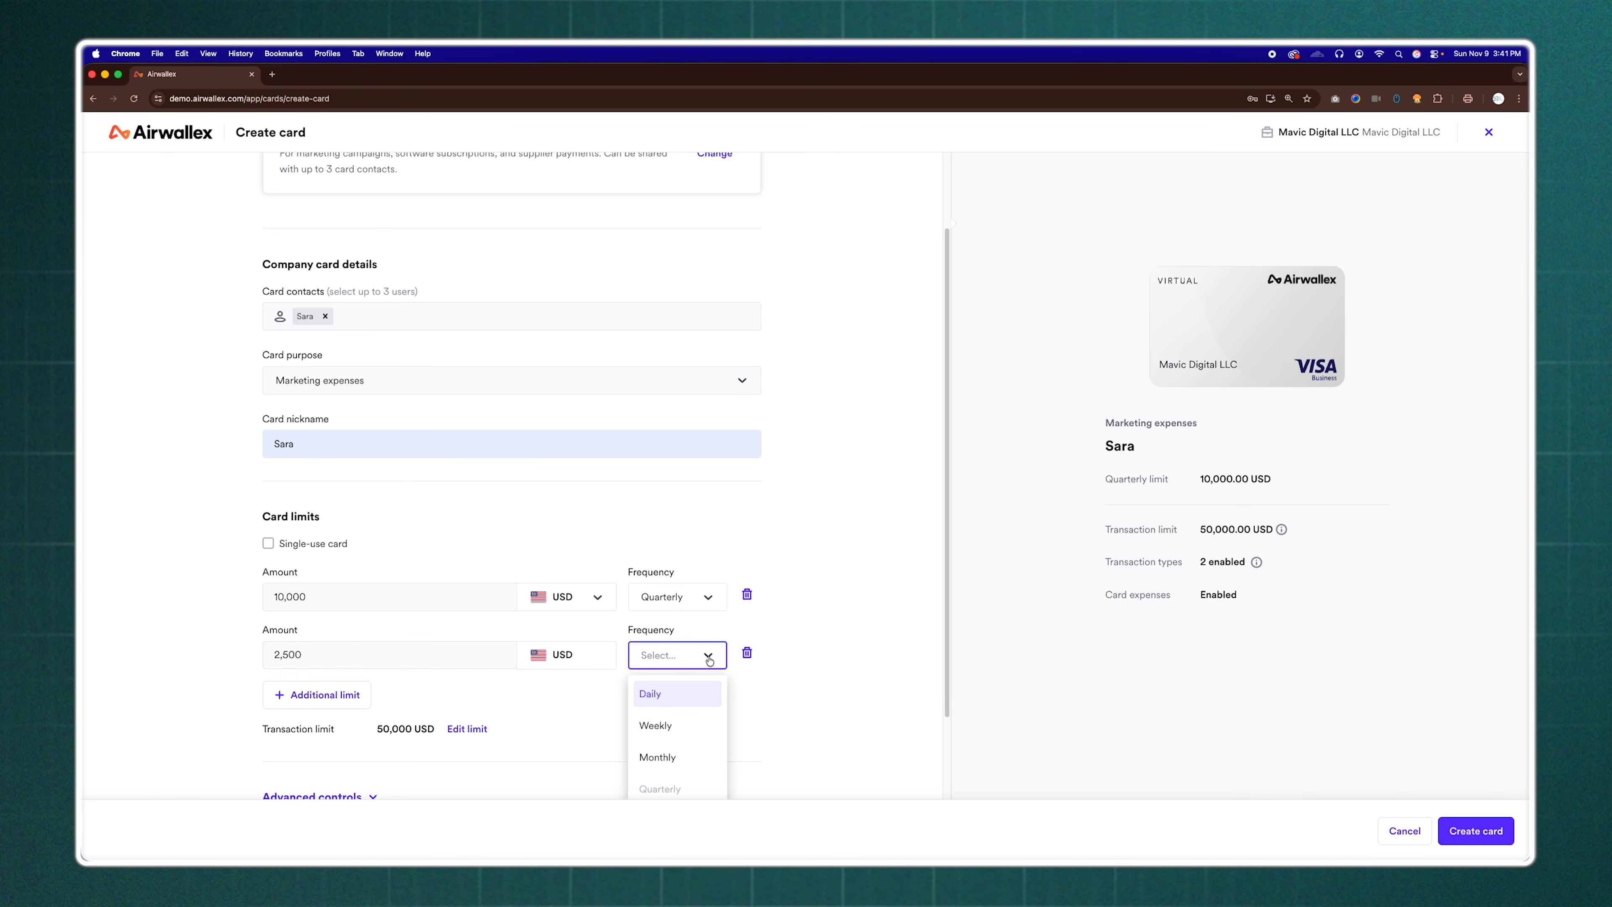
left_click(677, 757)
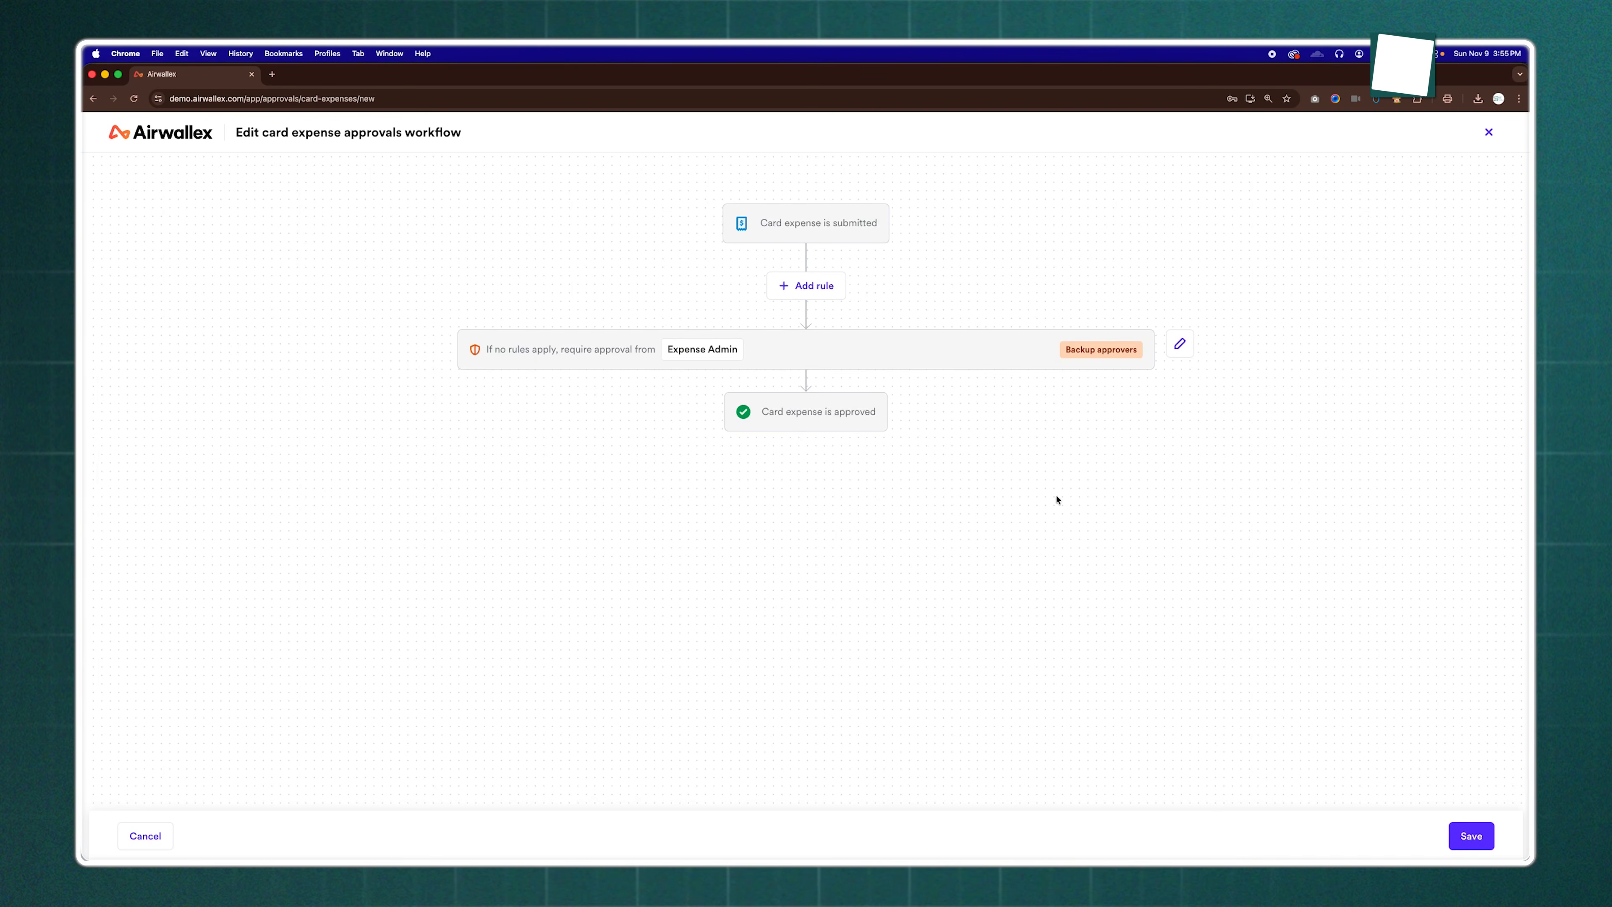
Create a card expense approval rule named Software requiring Department head approval for Marketing amounts greater than 1,000 USD
left_click(820, 298)
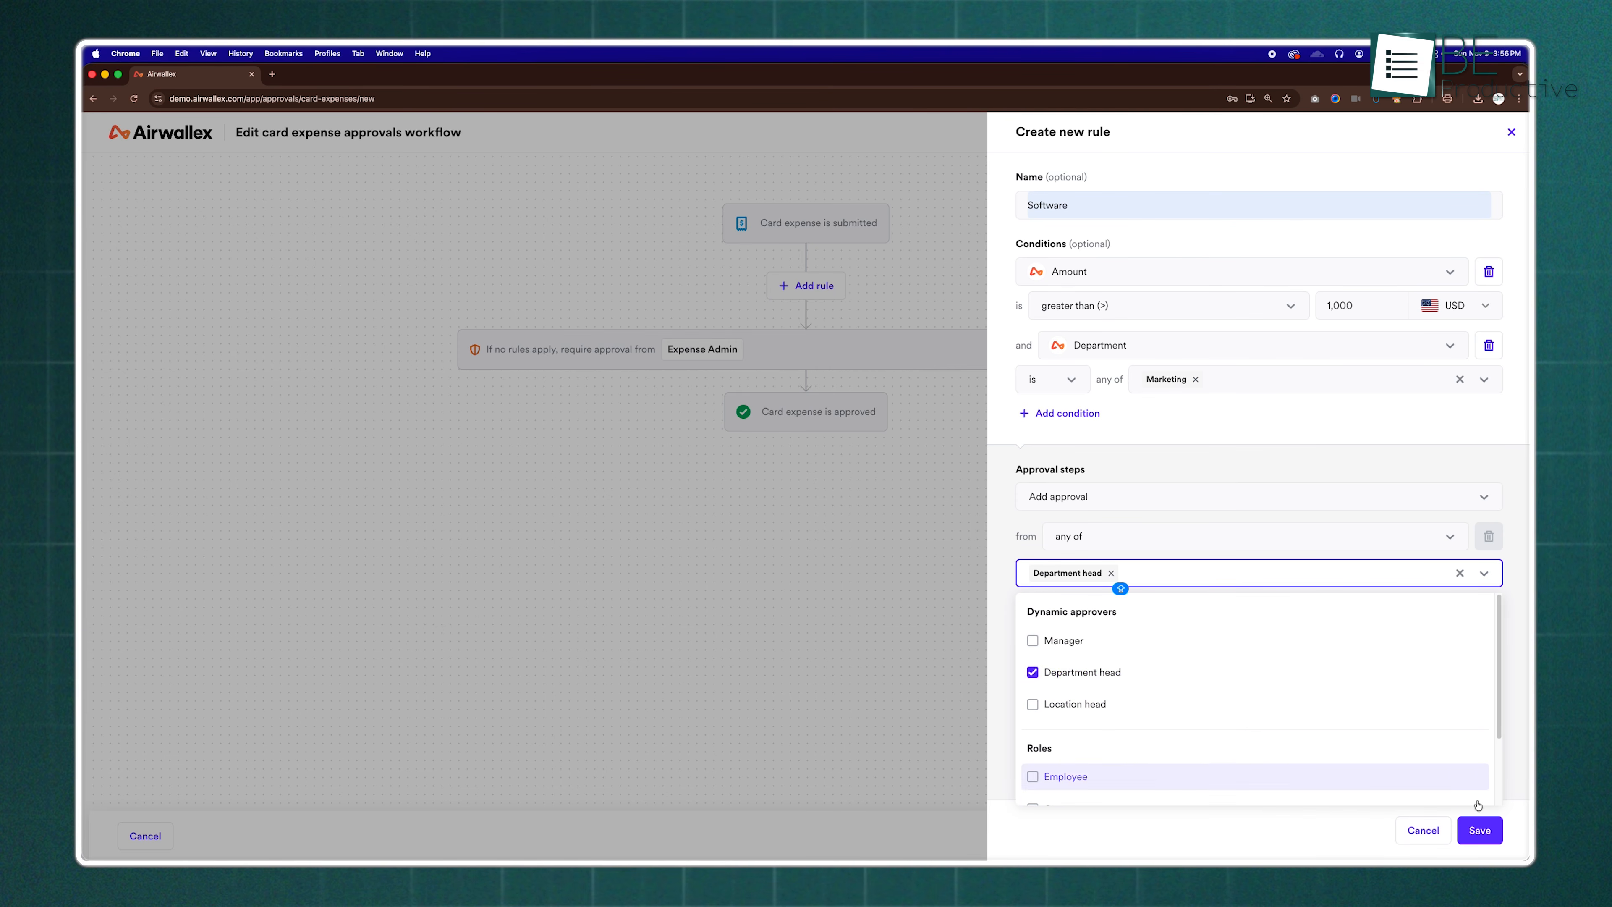
left_click(1480, 830)
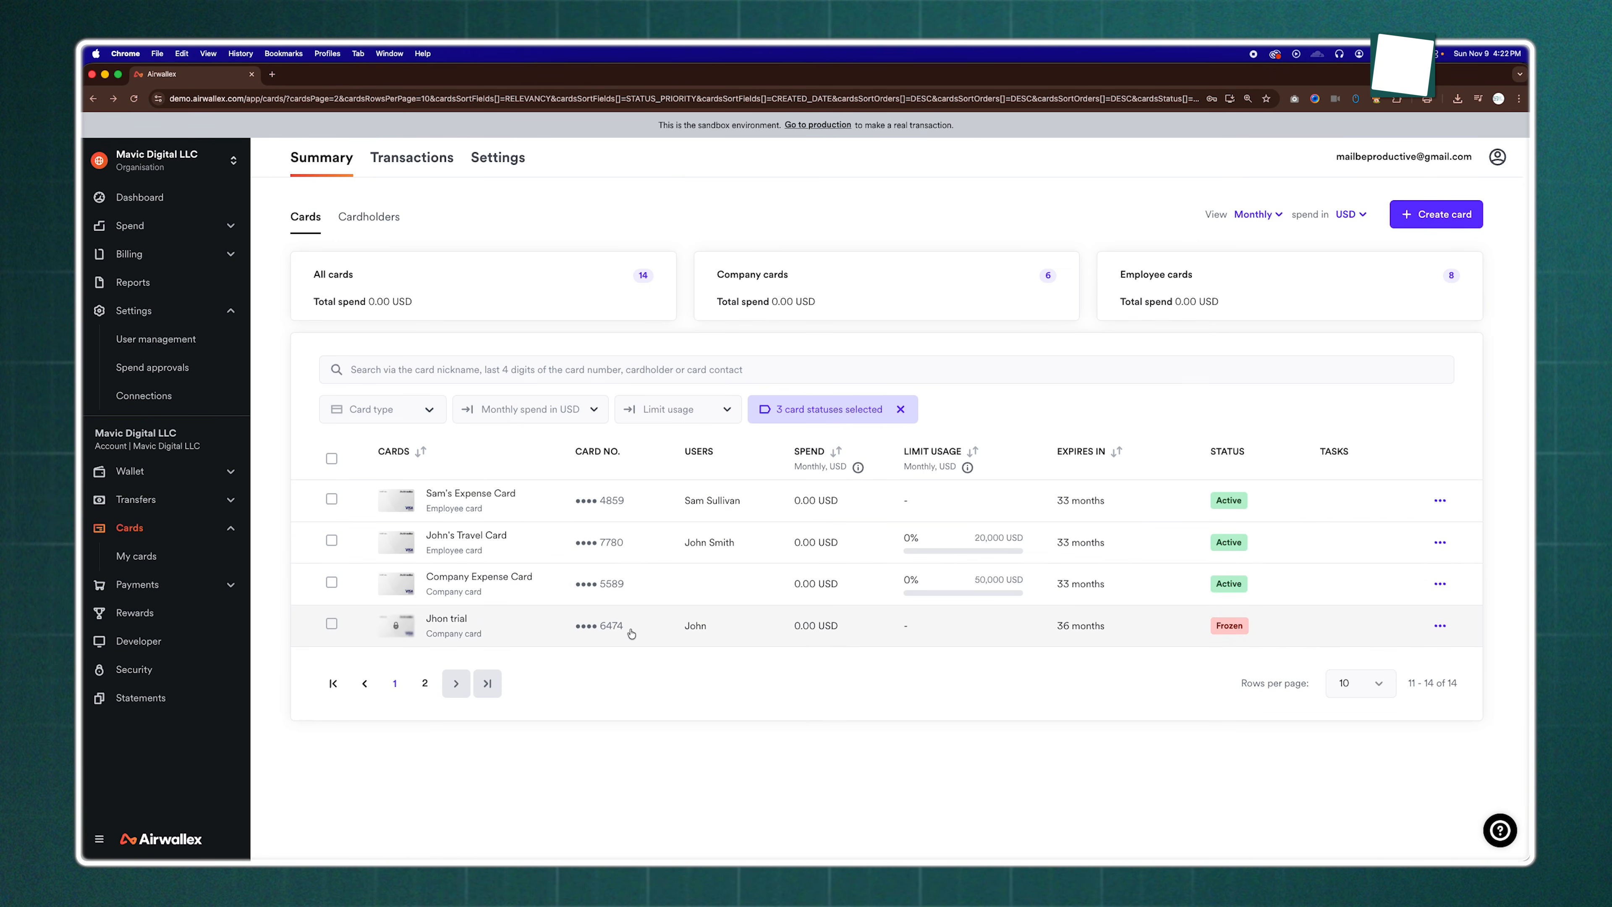
Open the frozen online purchasing company card's details and permanently cancel the card
left_click(667, 634)
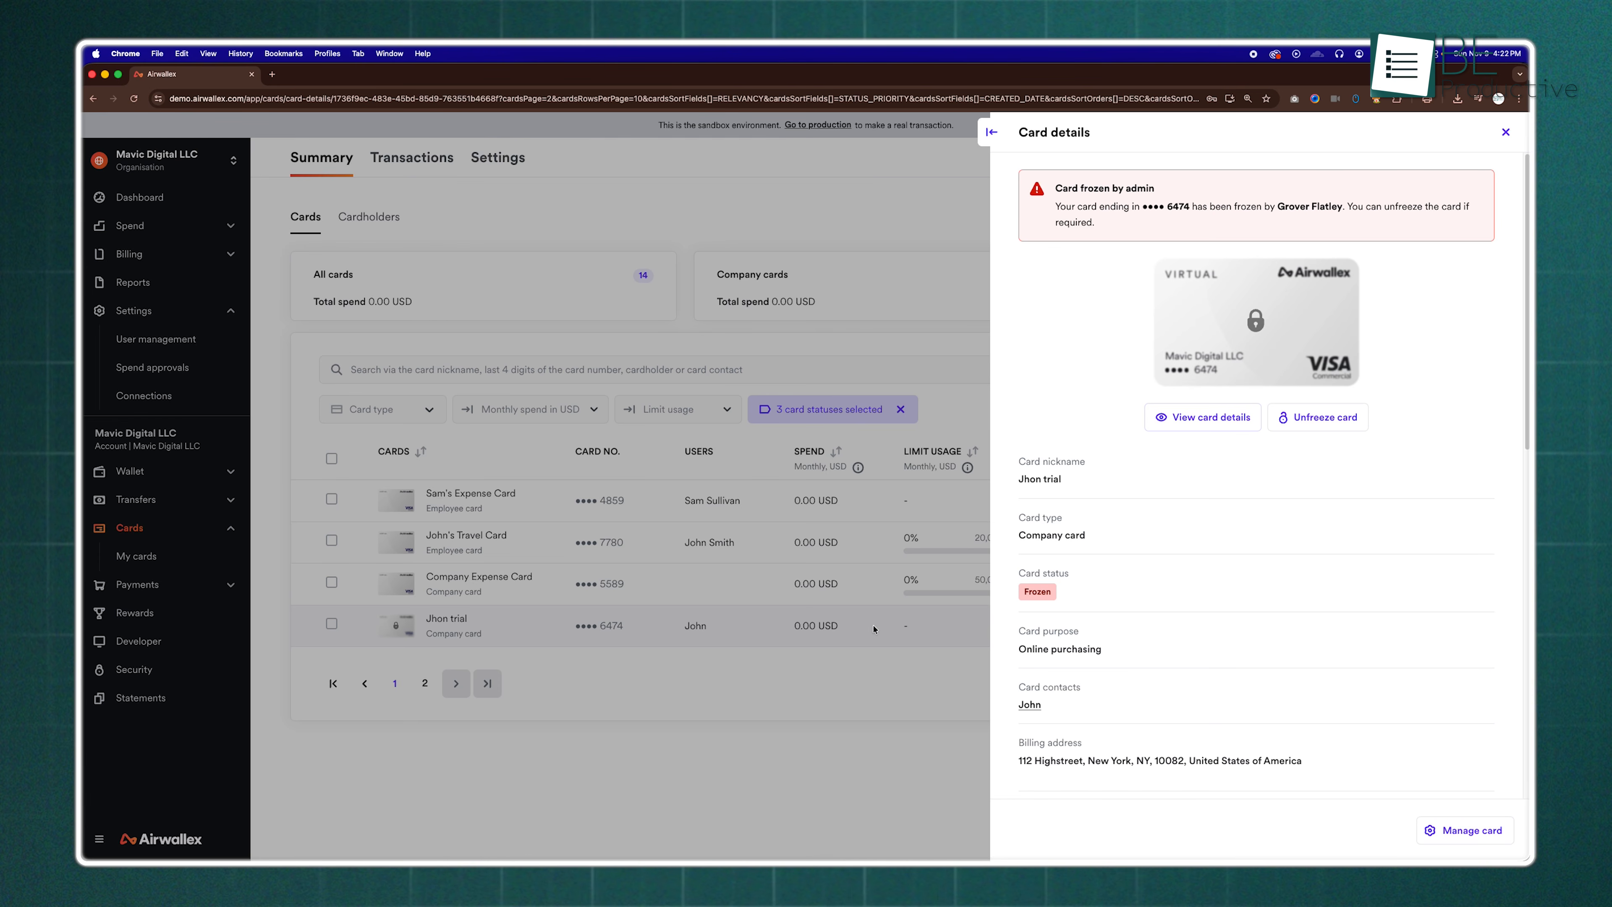
left_click(1431, 829)
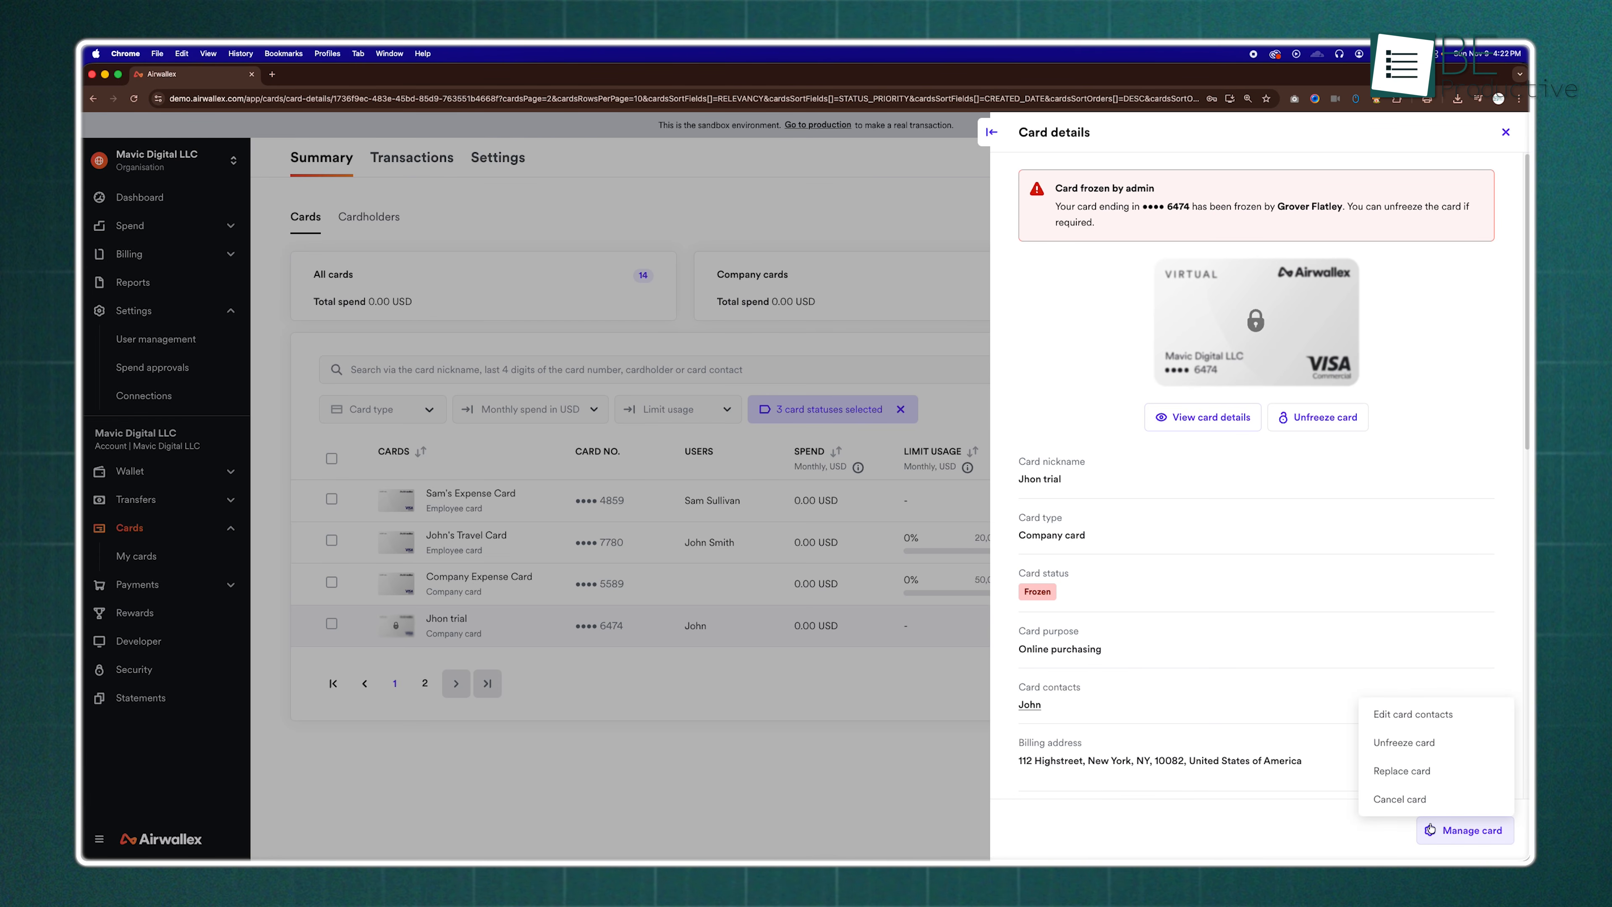
left_click(1415, 801)
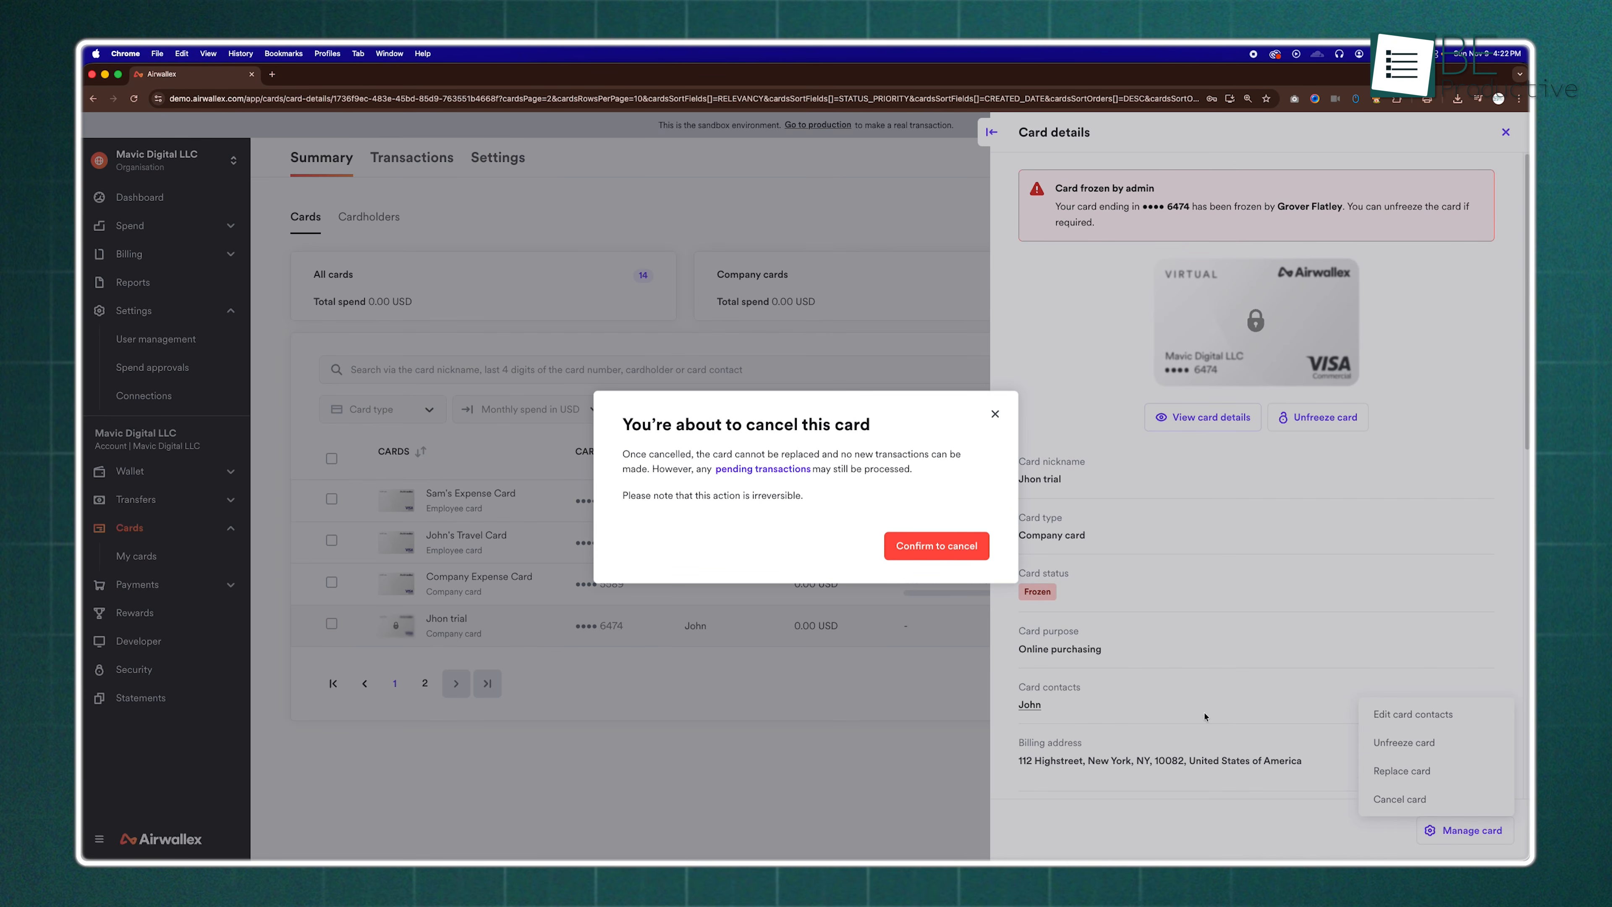
left_click(955, 548)
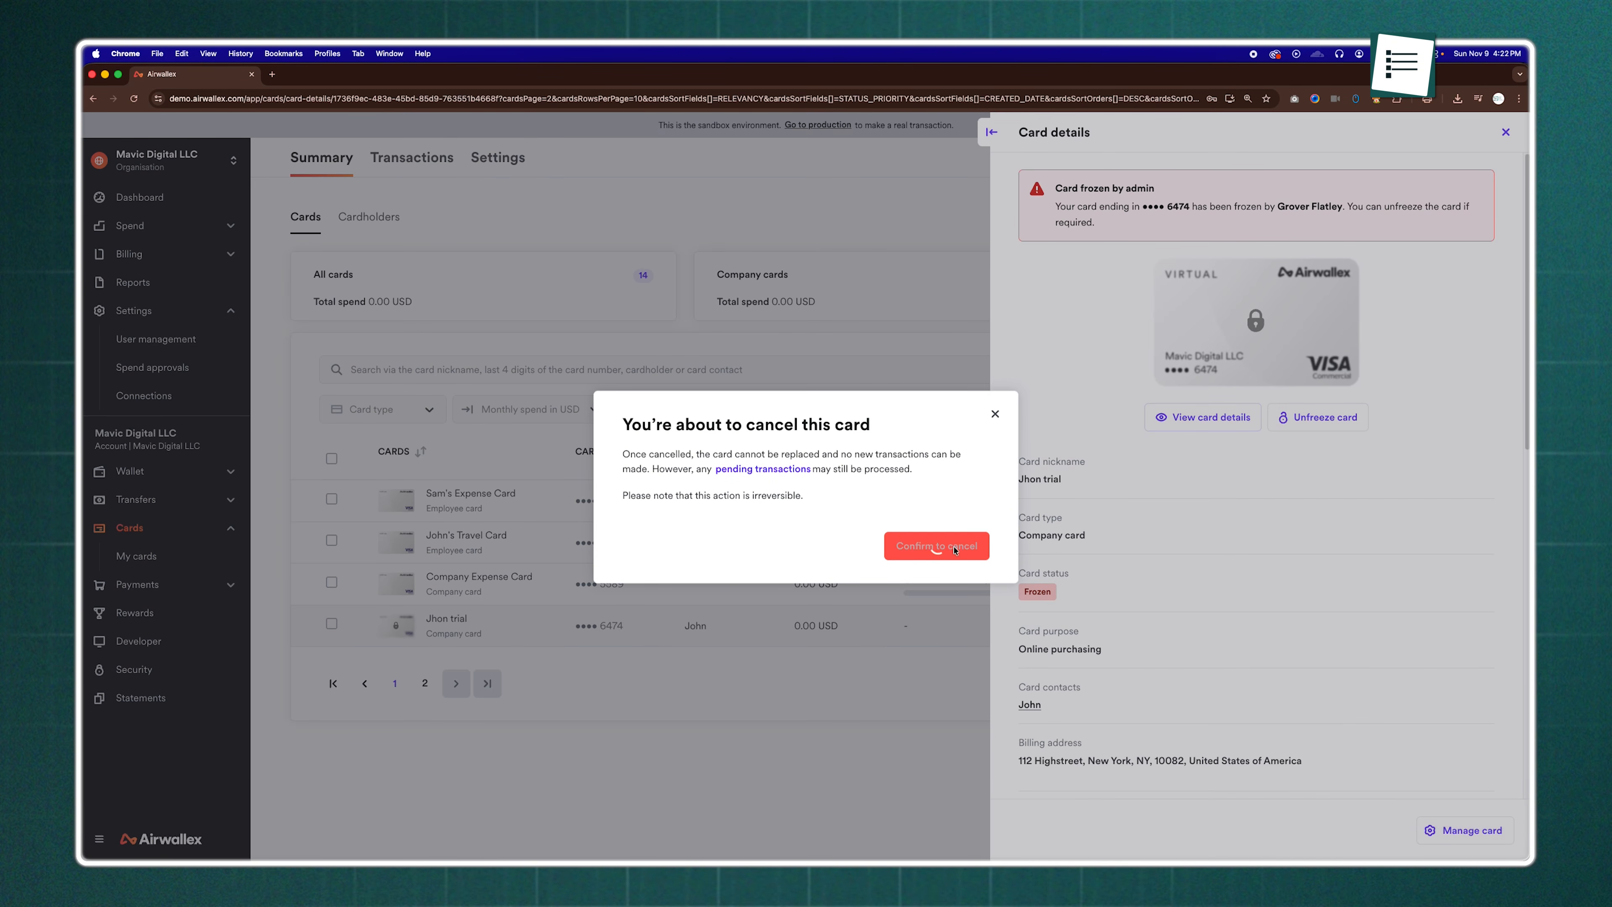